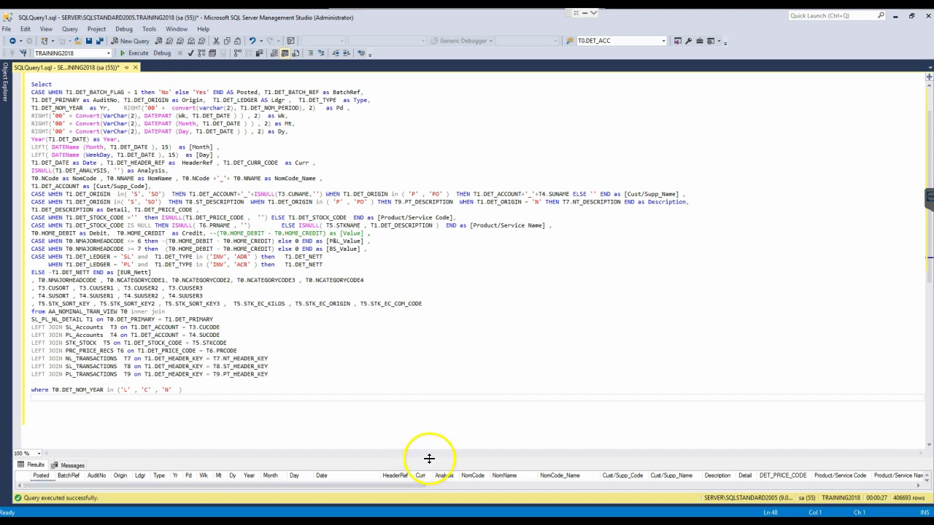
Examine the query's result rows and the where clause that filters T0.DET_NOM_YEAR by 'L', 'C' and 'N'
left_click_drag(428, 457, 343, 130)
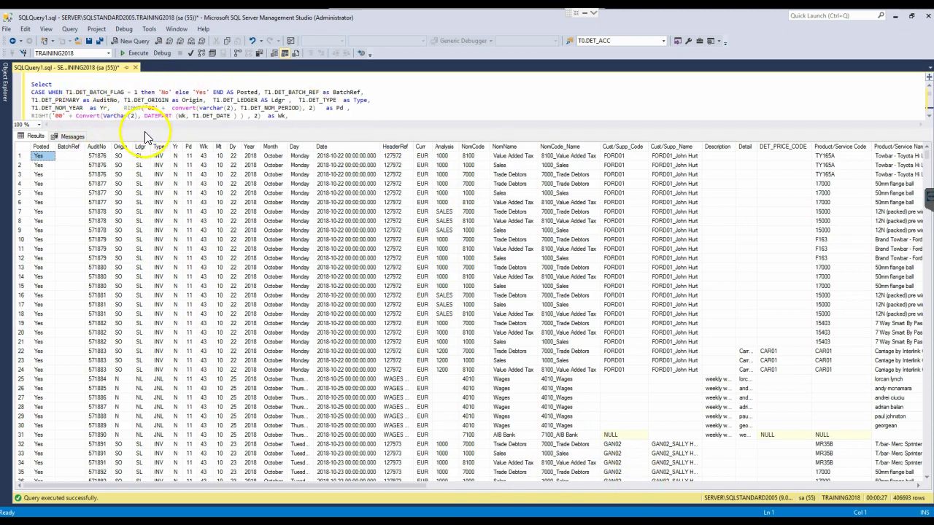
left_click_drag(150, 129, 154, 217)
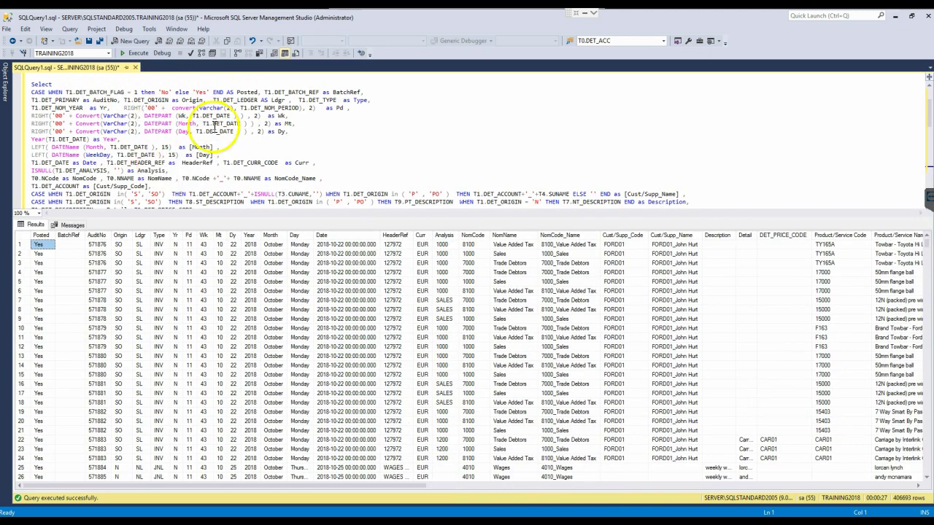
left_click_drag(403, 218, 396, 162)
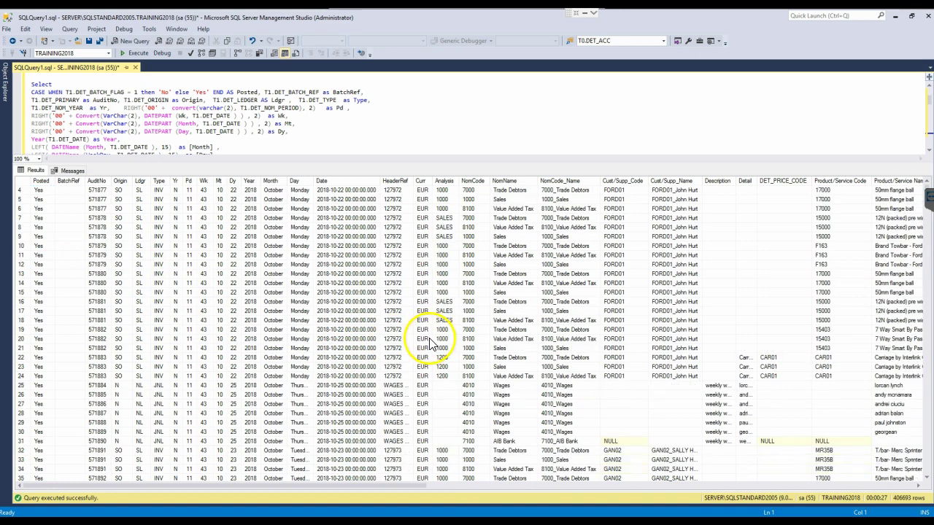
scroll(430, 339, "down", 6)
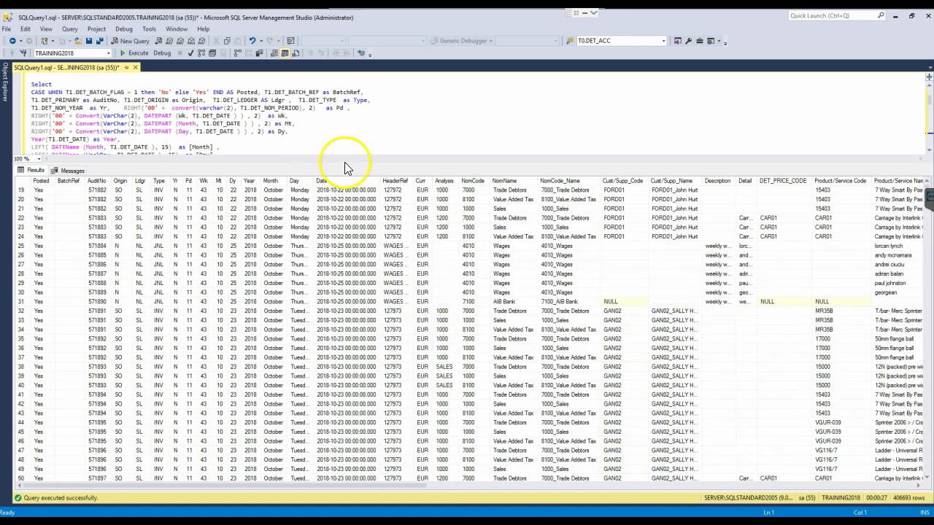
left_click_drag(344, 158, 295, 178)
left_click(299, 167)
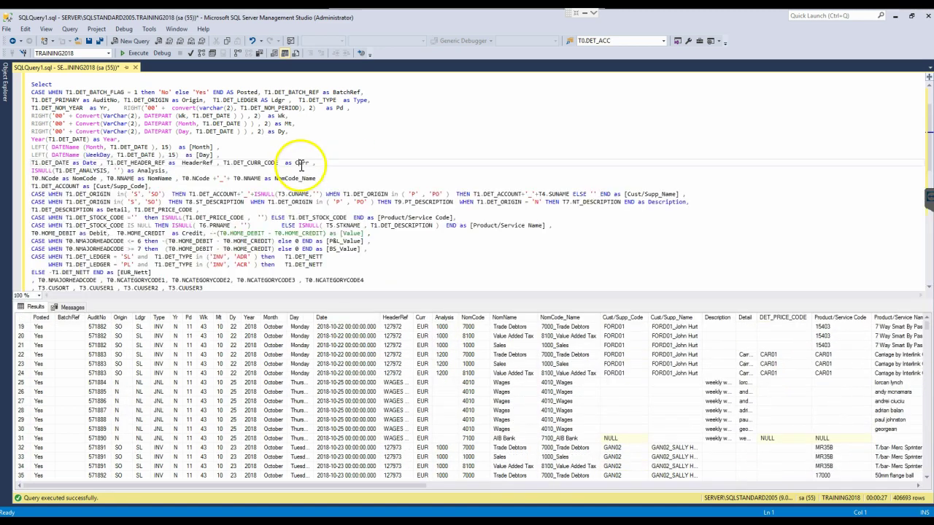
scroll(218, 205, "down", 6)
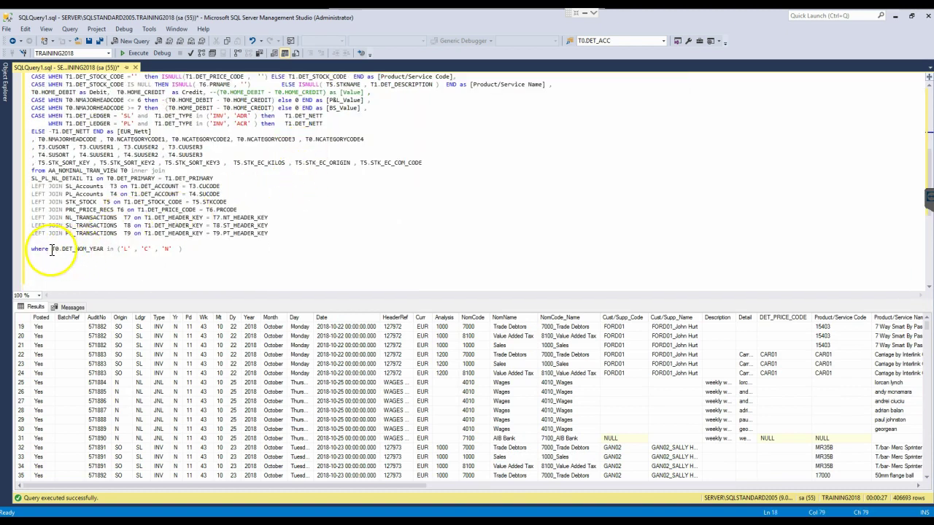
left_click_drag(52, 249, 195, 250)
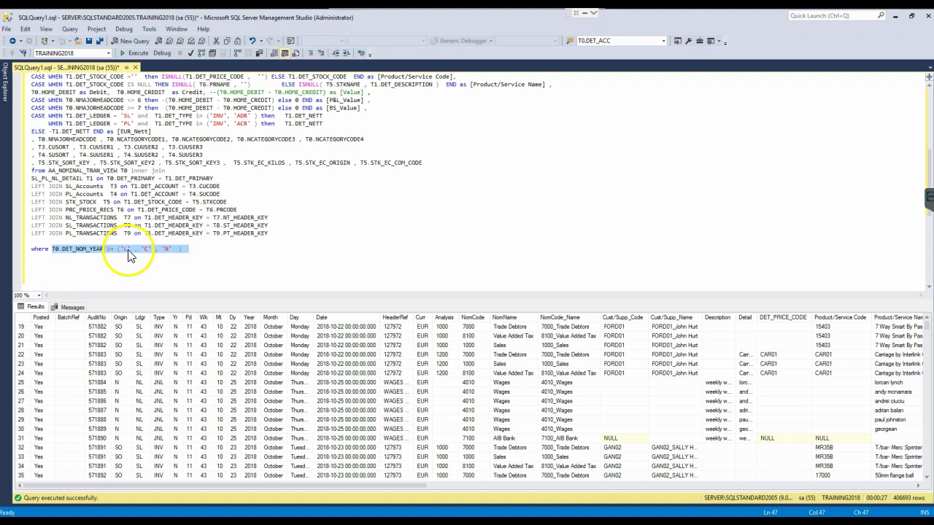
left_click(203, 250)
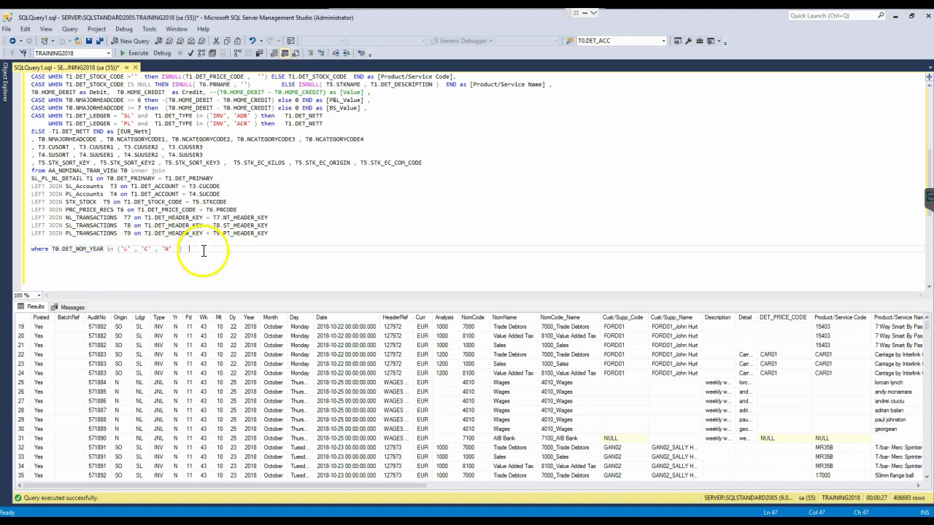
left_click(36, 250)
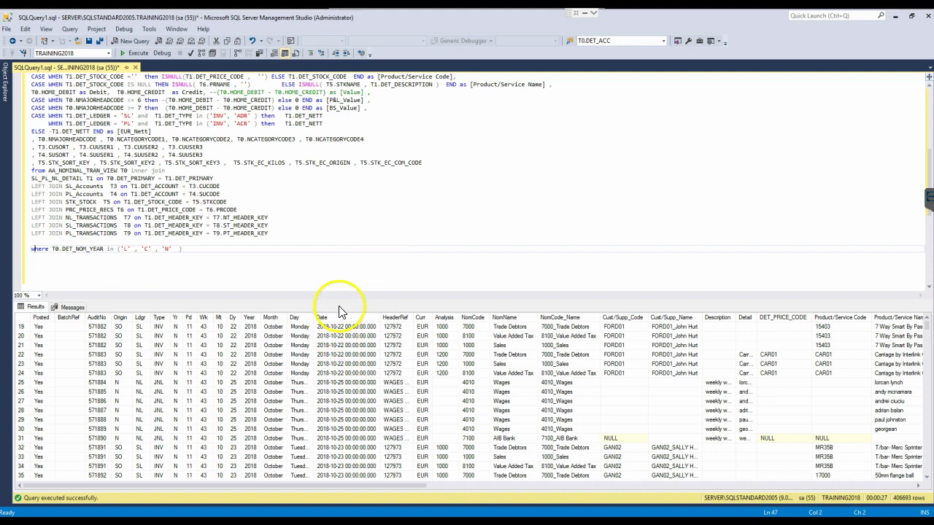
left_click_drag(345, 300, 341, 267)
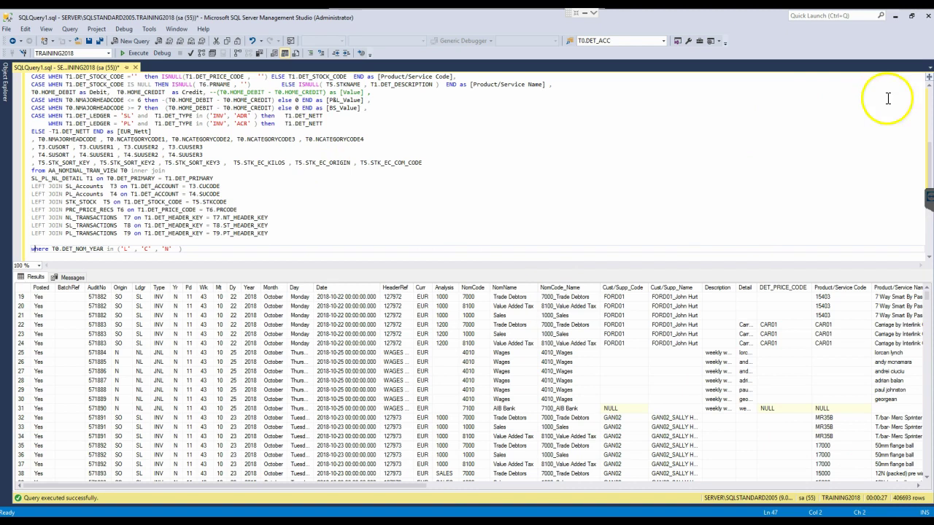
Uncomment the CREATE VIEW [GRCT_ALL_Transactions] line above the Select statement and execute the script to create the view
left_click(929, 93)
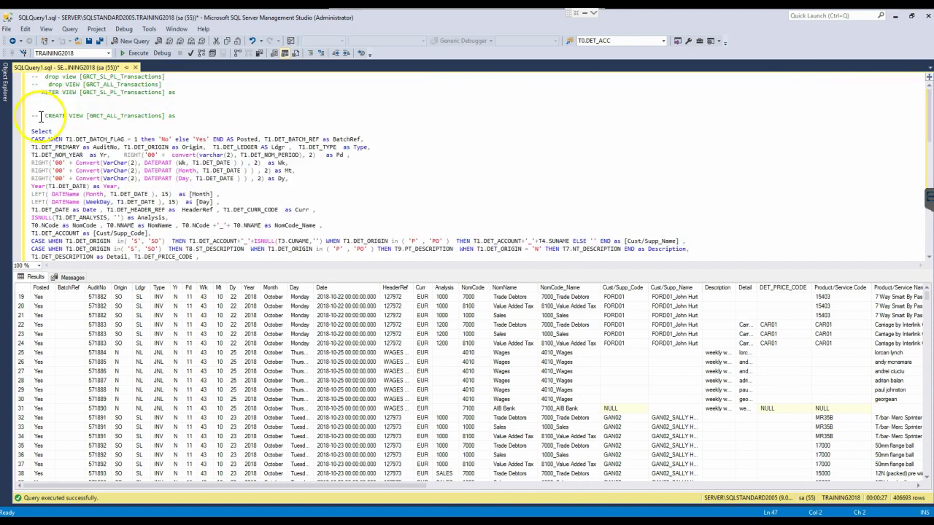
key("Return")
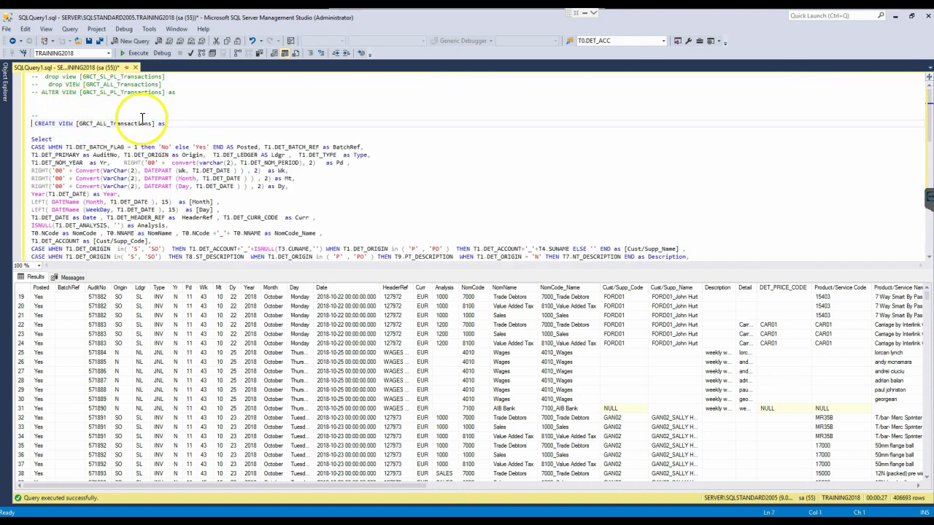
scroll(139, 102, "down", 1)
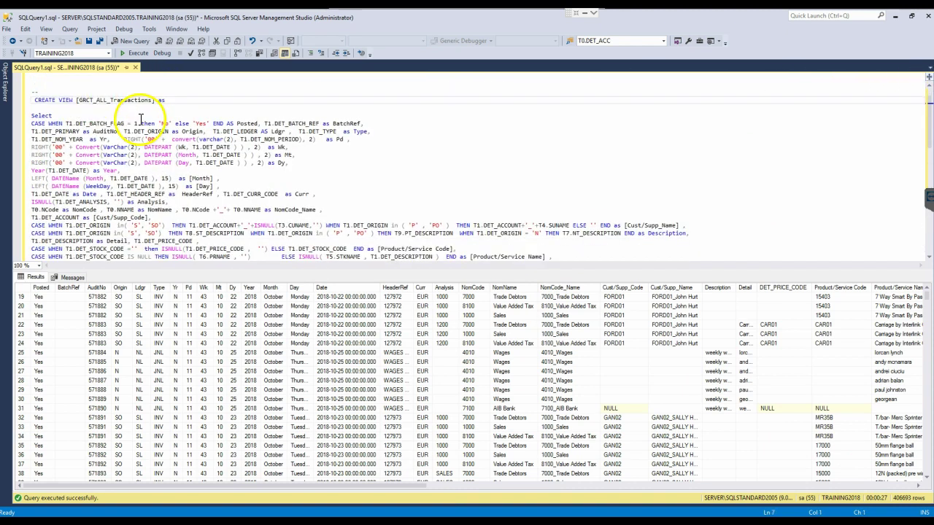
left_click(57, 100)
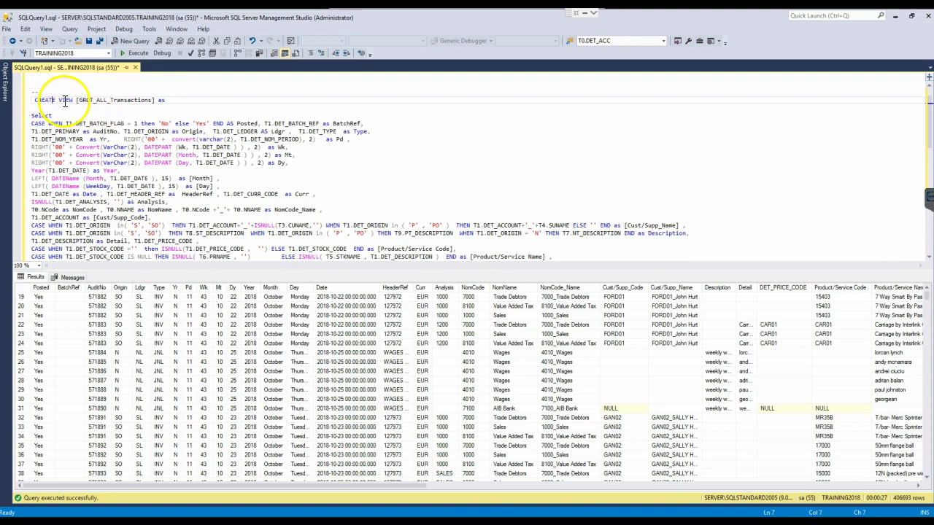
left_click(174, 100)
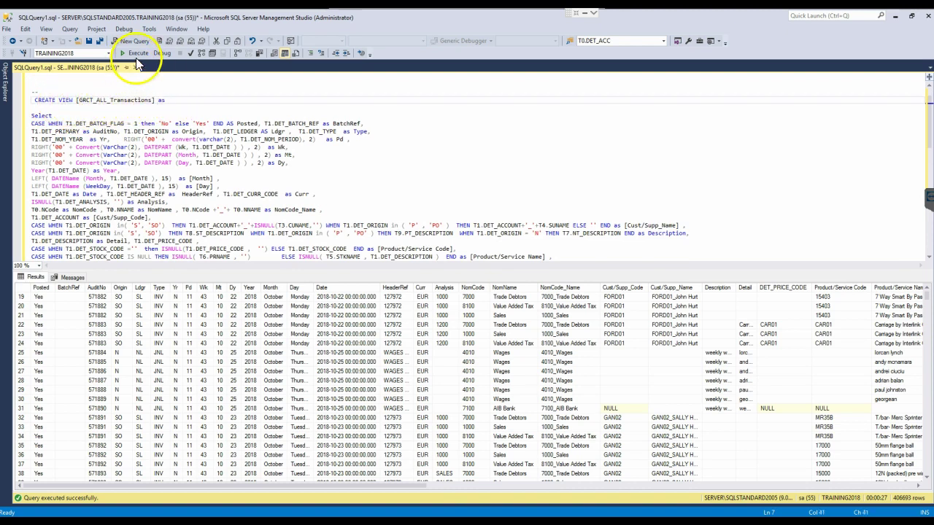
left_click(139, 52)
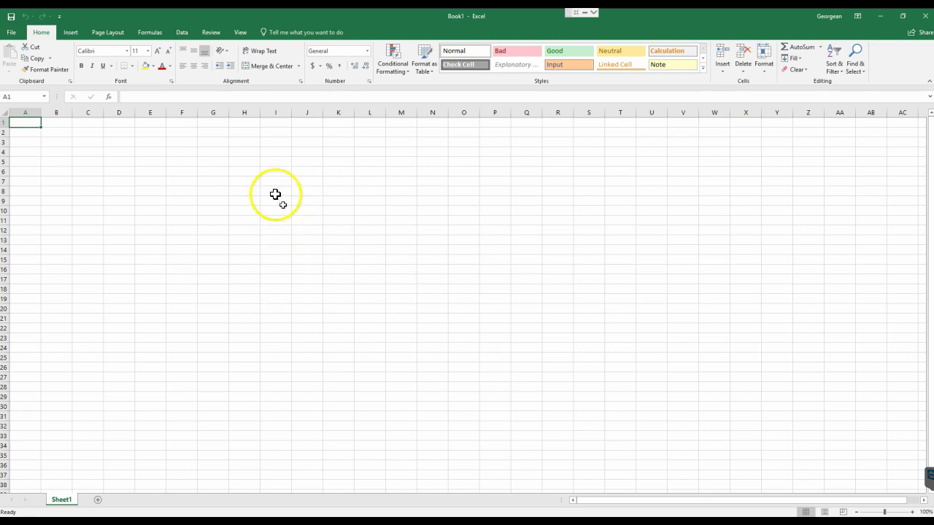
In a blank Excel workbook, connect to the SQL Server database TRAINING2018 on server SERVER\SQLSTANDARD2005
left_click(182, 32)
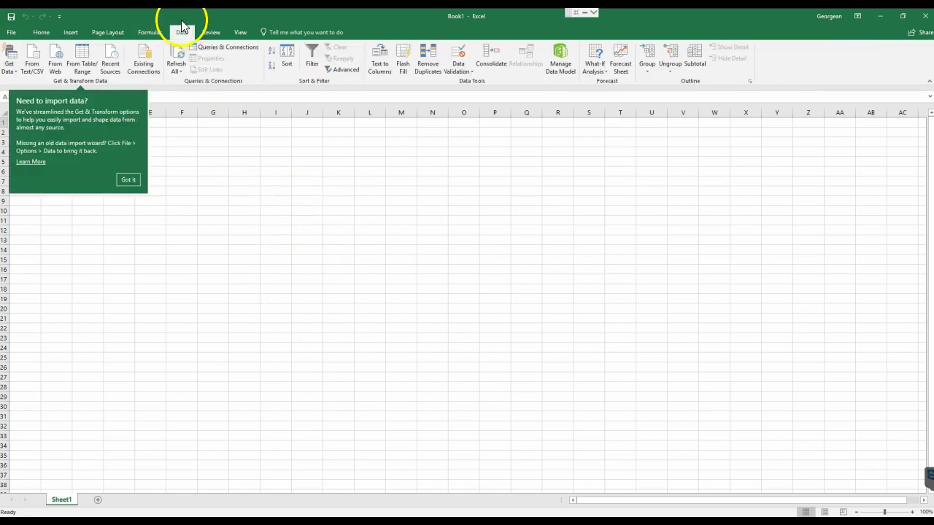
left_click(11, 65)
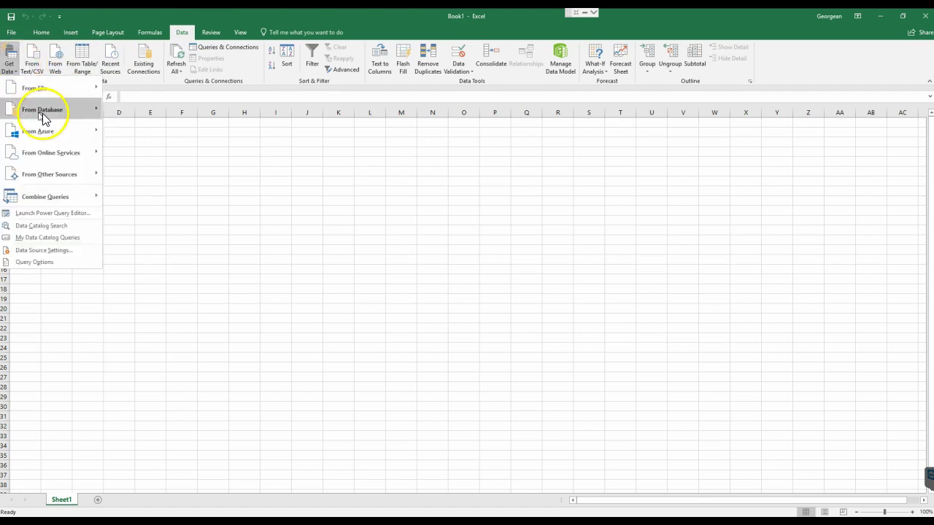
left_click(9, 65)
left_click(9, 65)
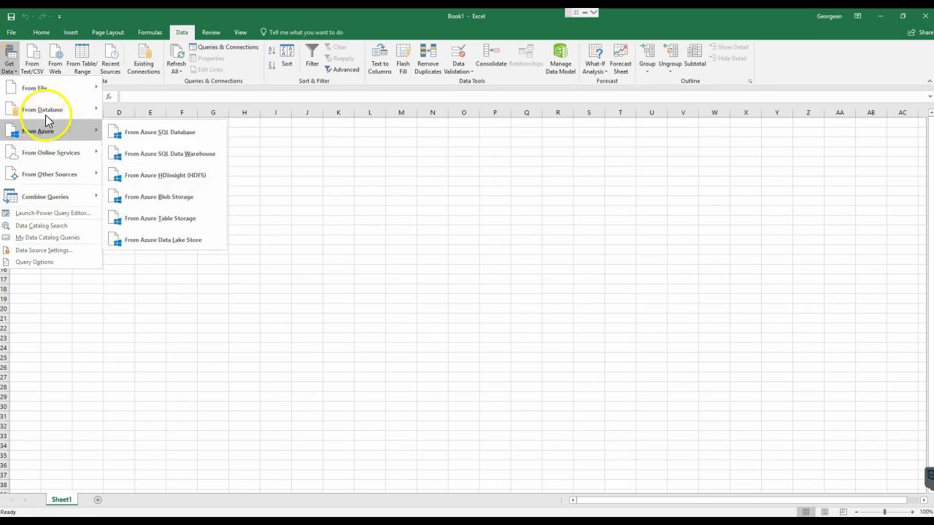
mouse_move(45, 115)
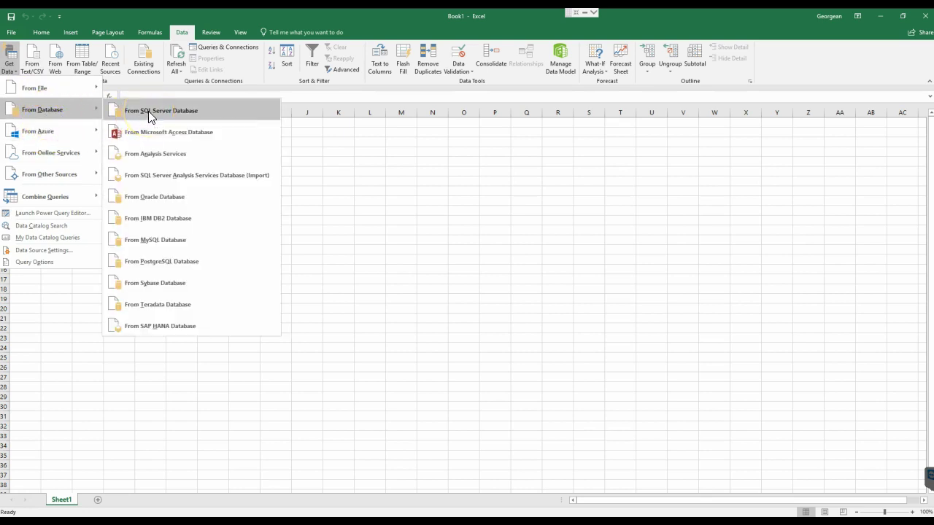
left_click(148, 111)
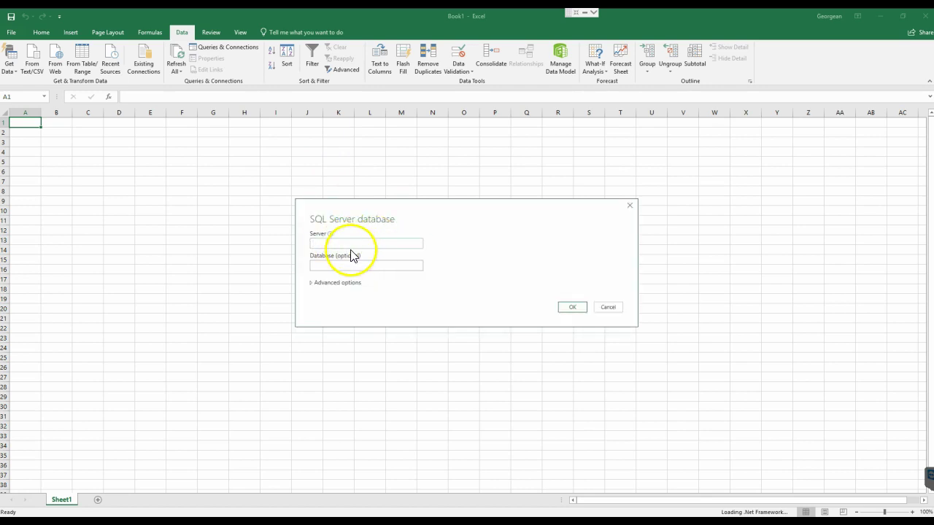
left_click(183, 501)
left_click(335, 262)
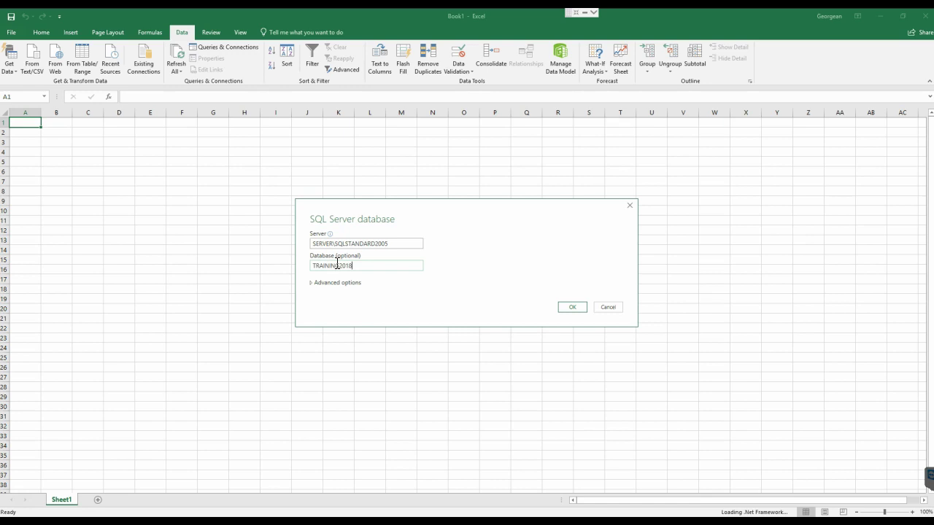
left_click(572, 308)
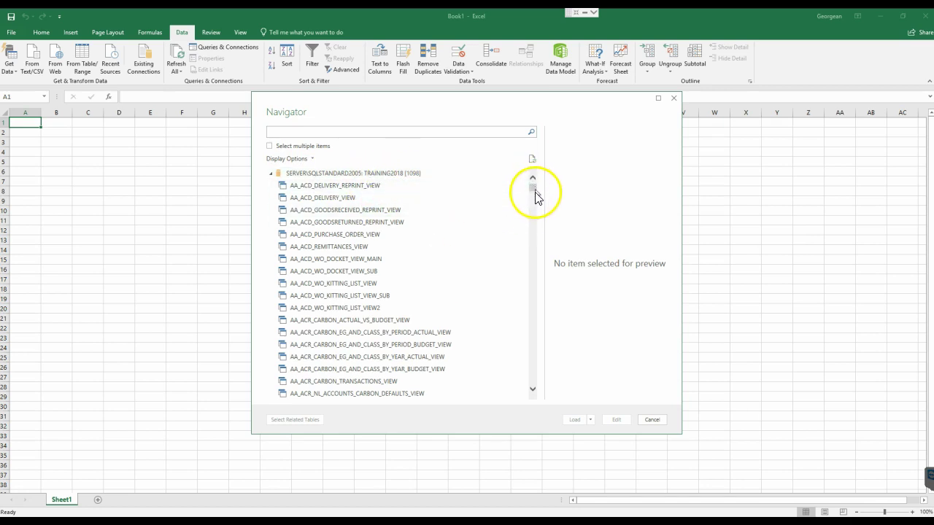
Filter the database's object list by GRCT and select the GRCT_ALL_Transactions view for import
left_click(533, 256)
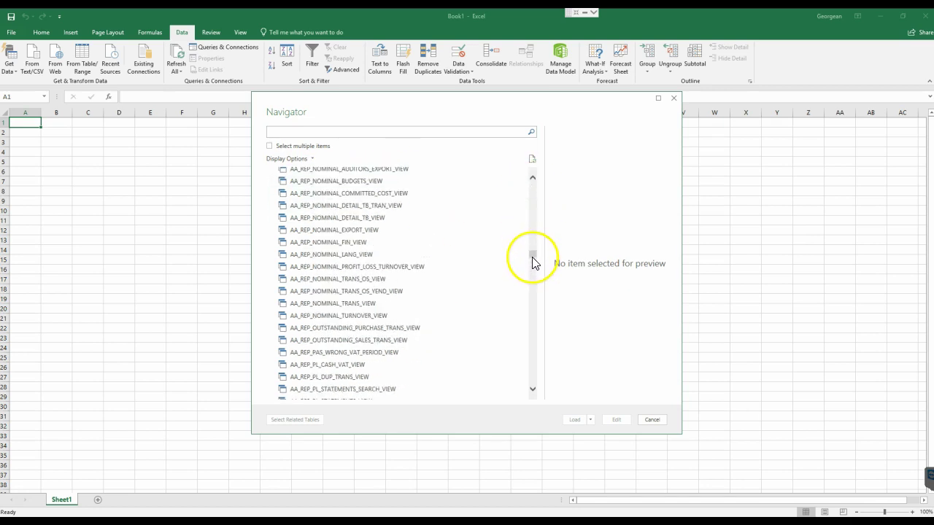
left_click_drag(532, 260, 533, 182)
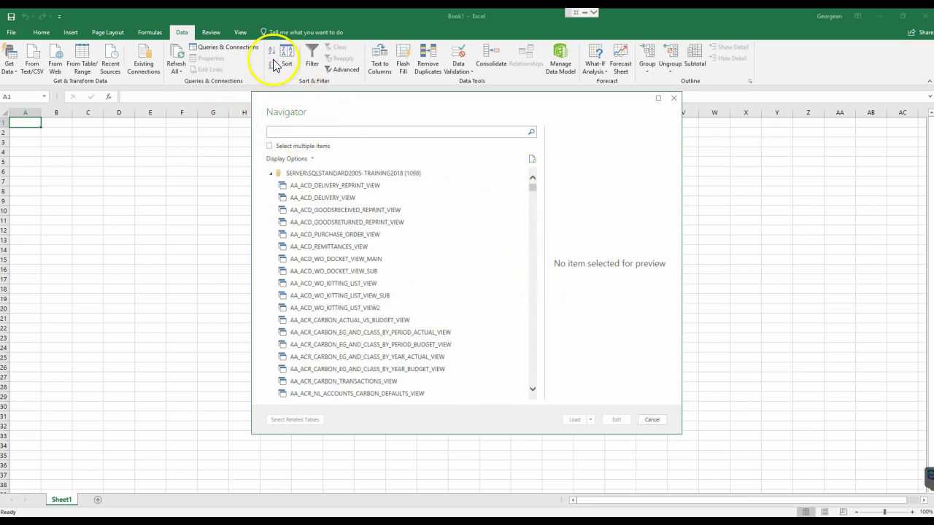
left_click(299, 129)
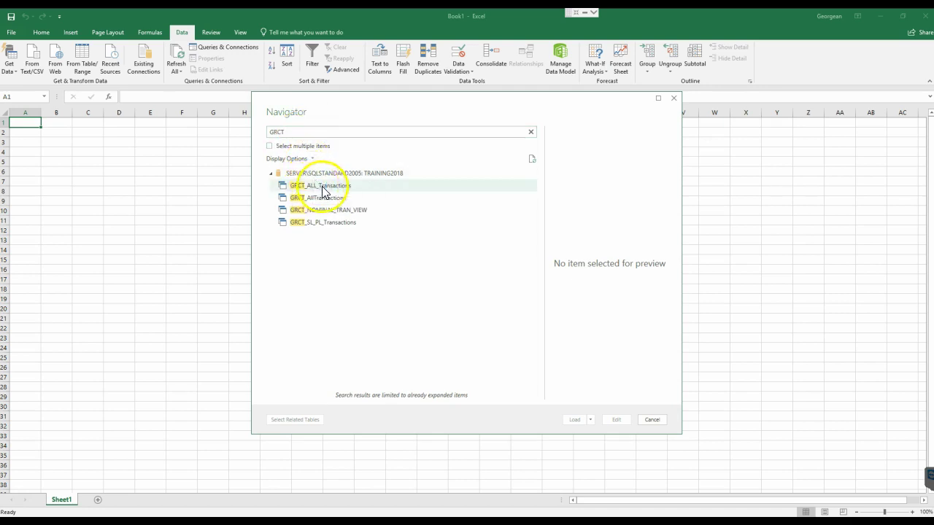
left_click(321, 187)
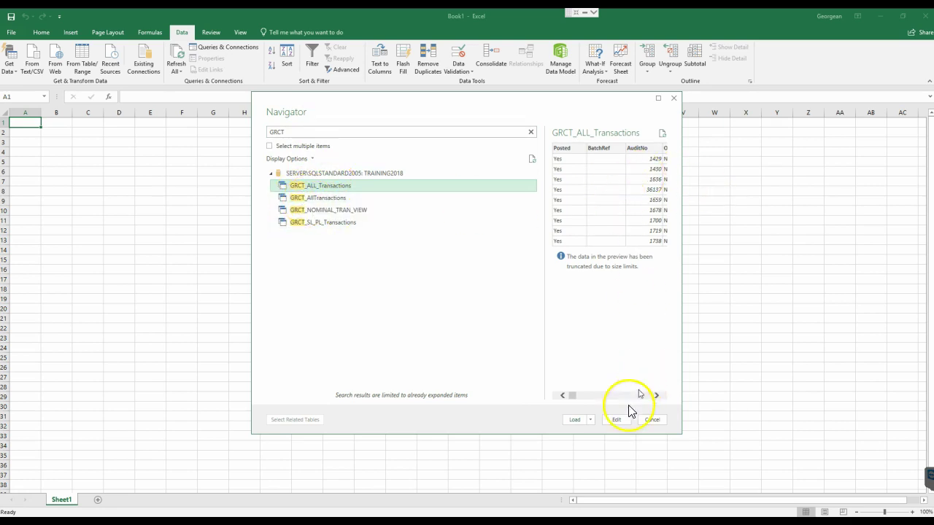
Load the selected view as a PivotTable Report in a new worksheet
left_click(590, 420)
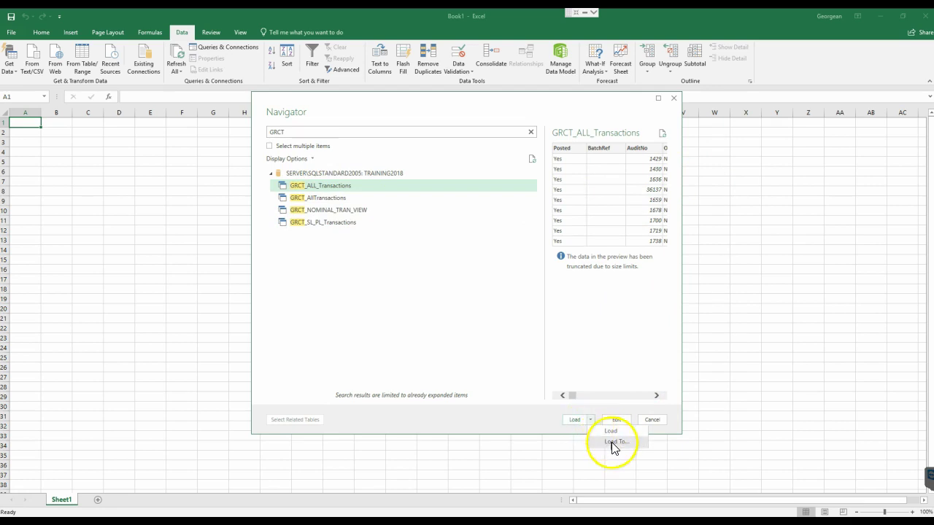
left_click(595, 432)
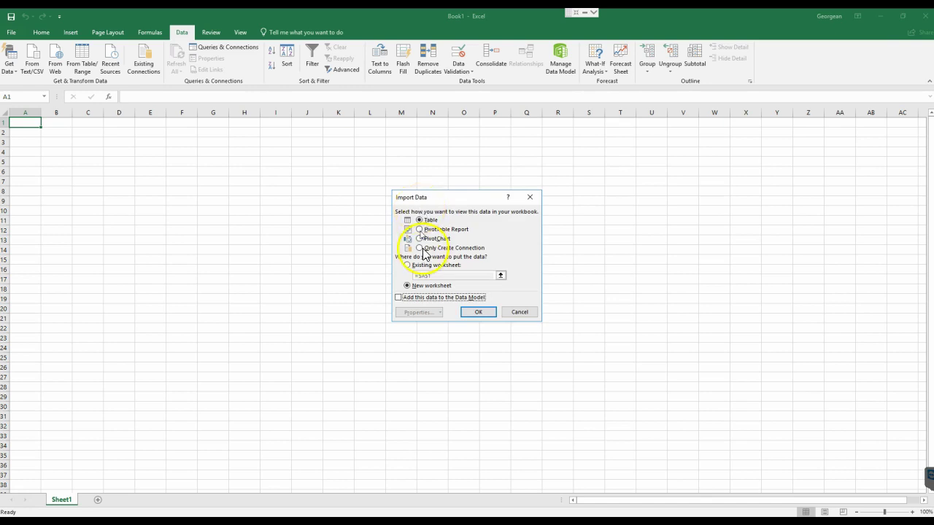
left_click(427, 231)
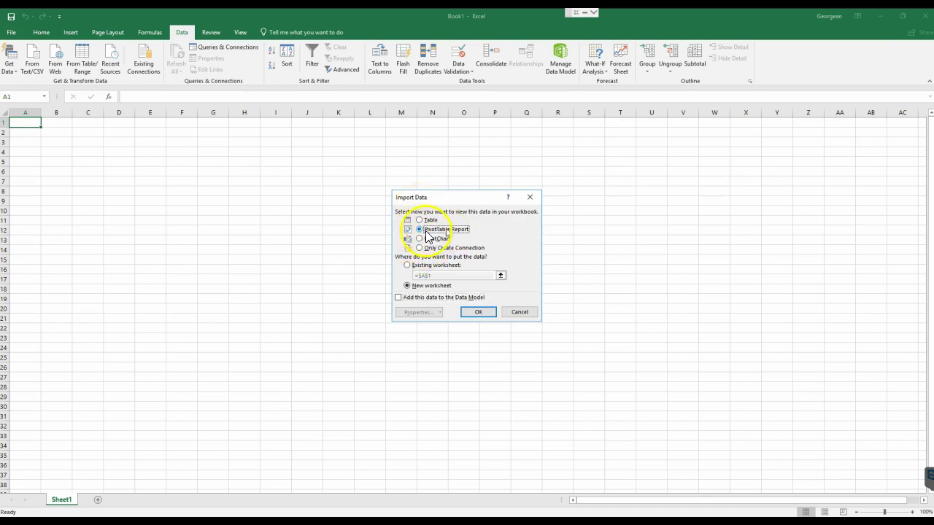
left_click(479, 314)
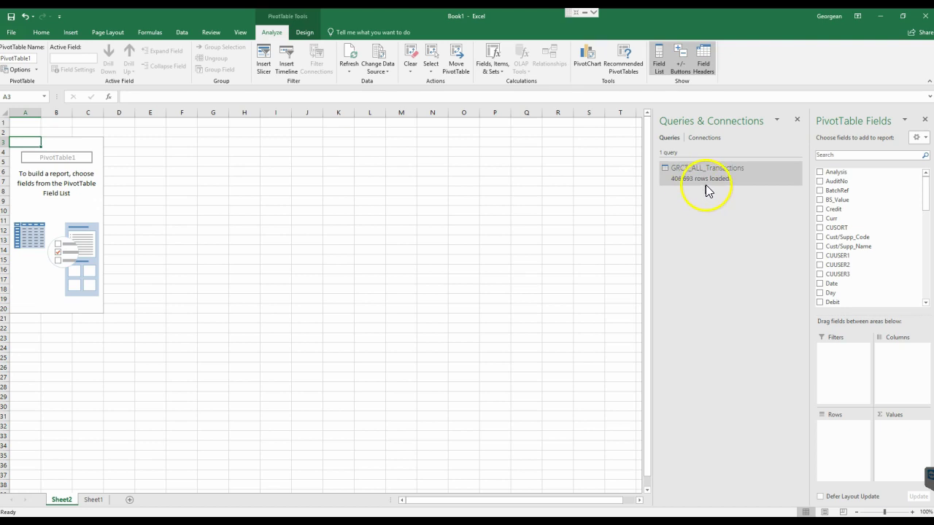
Preview the details of the loaded GRCT_ALL_Transactions query and select the empty PivotTable to show its field list
mouse_move(673, 182)
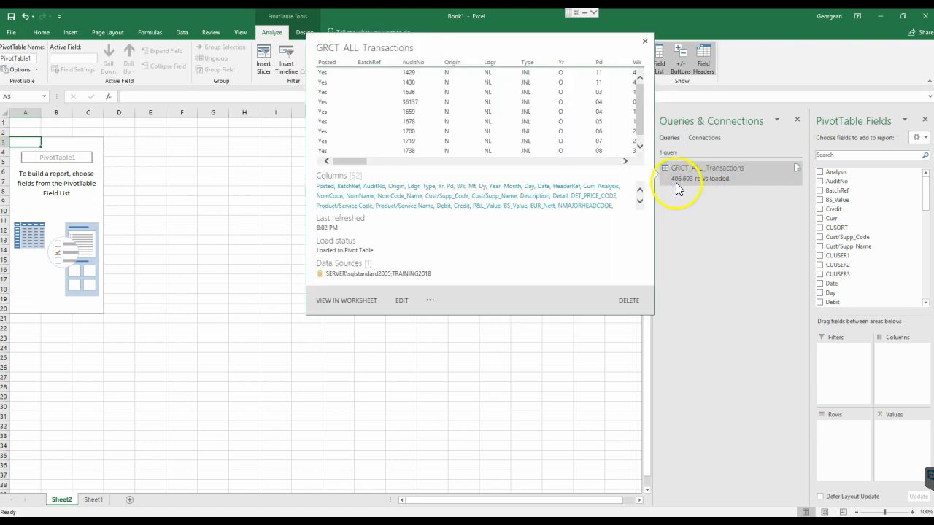
left_click(125, 365)
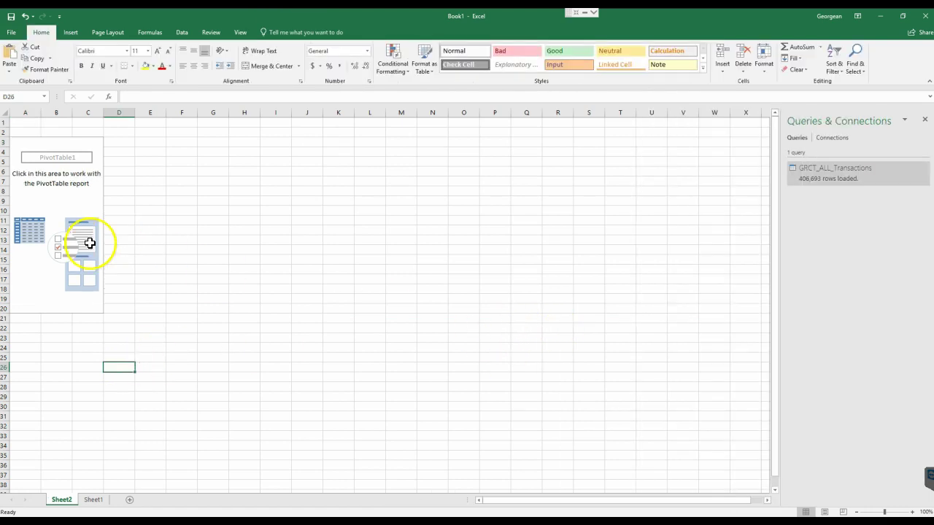
left_click(89, 241)
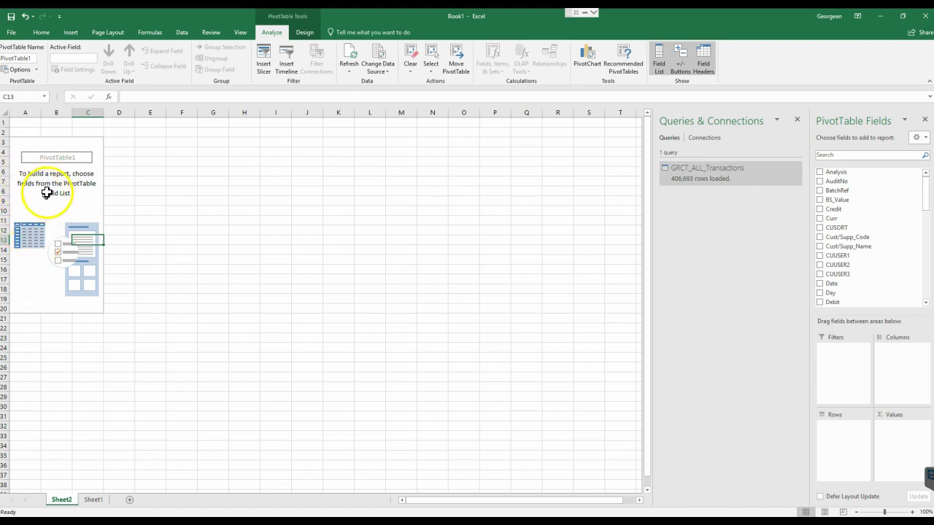
left_click(48, 210)
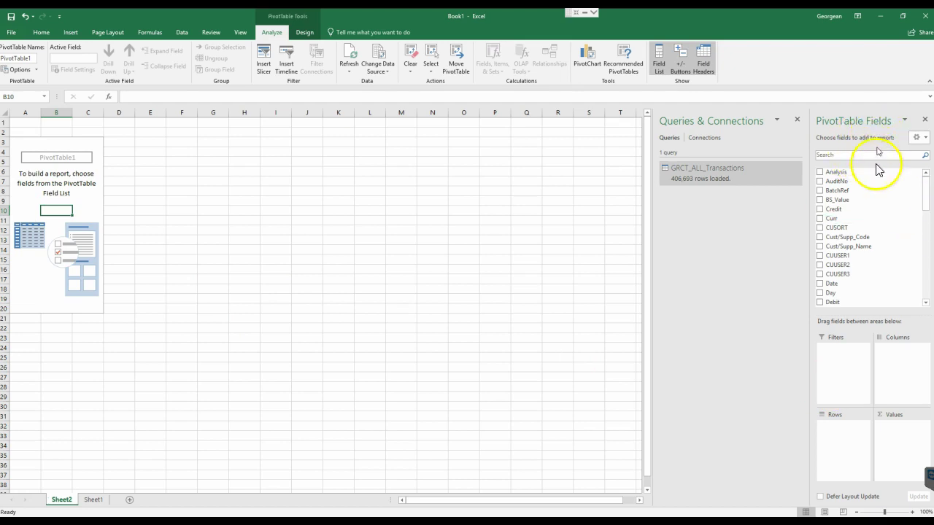
Set the PivotTable options so the field list is sorted in data source order
scroll(926, 193, "down", 10)
left_click_drag(925, 266, 925, 192)
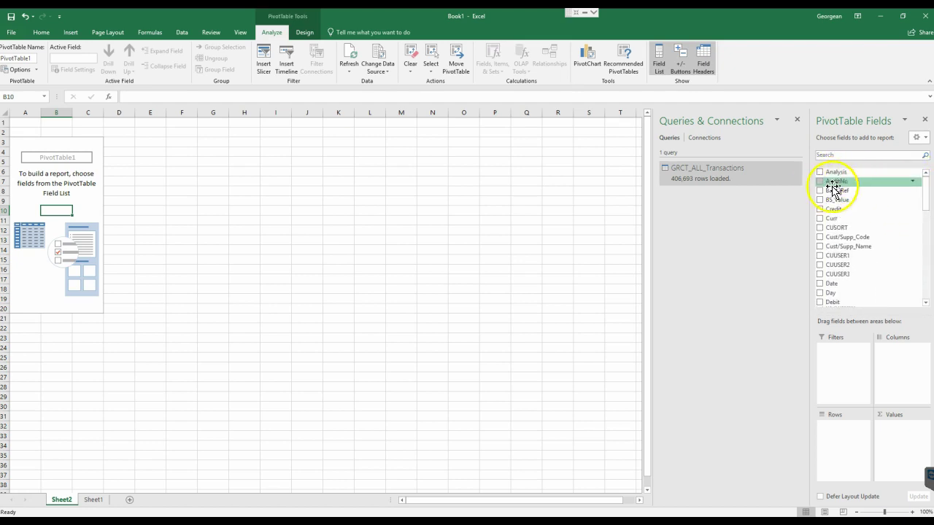
right_click(43, 209)
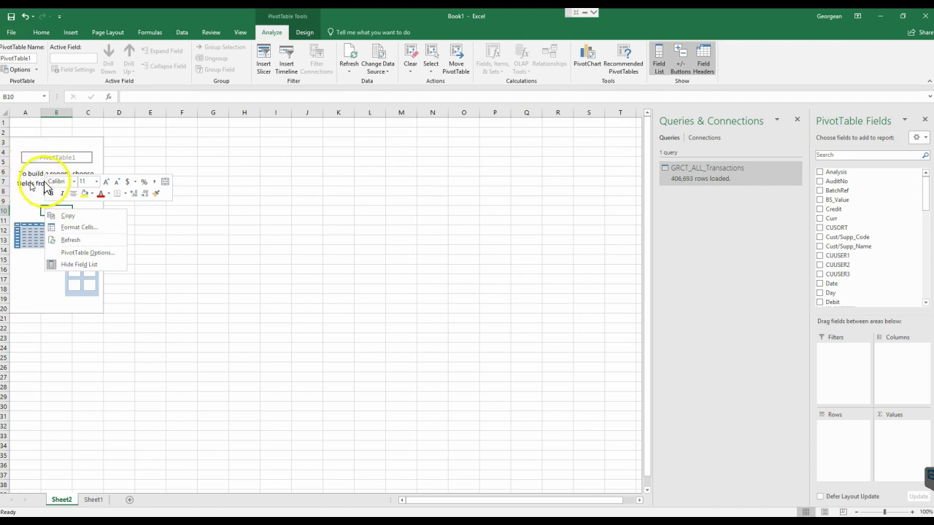
left_click(72, 254)
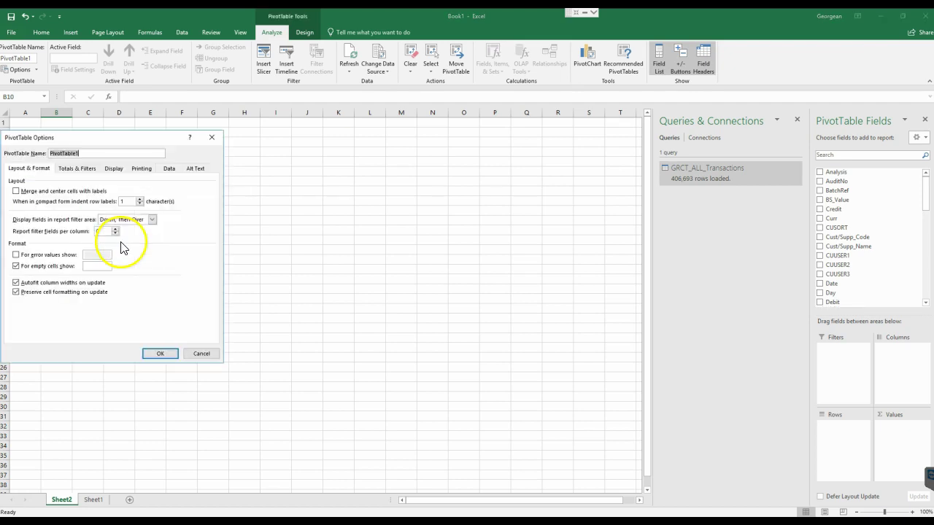
left_click(113, 168)
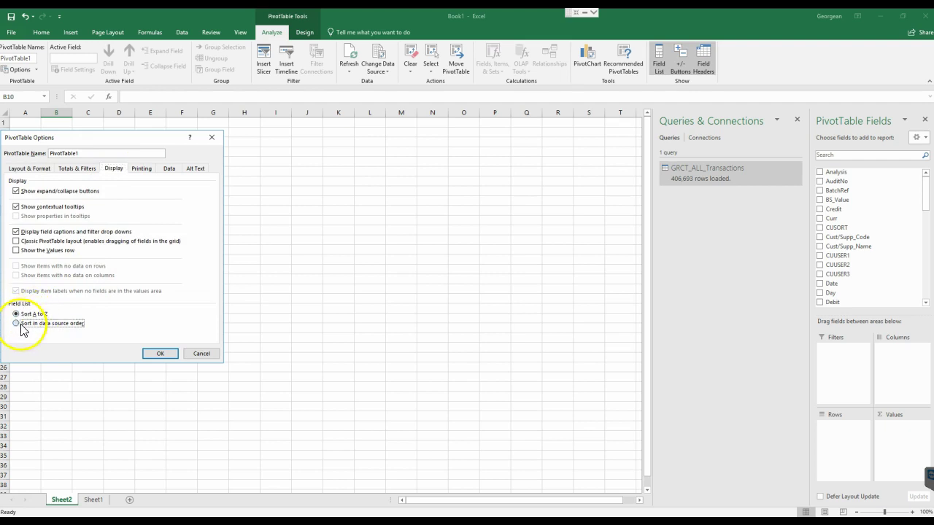
left_click(160, 356)
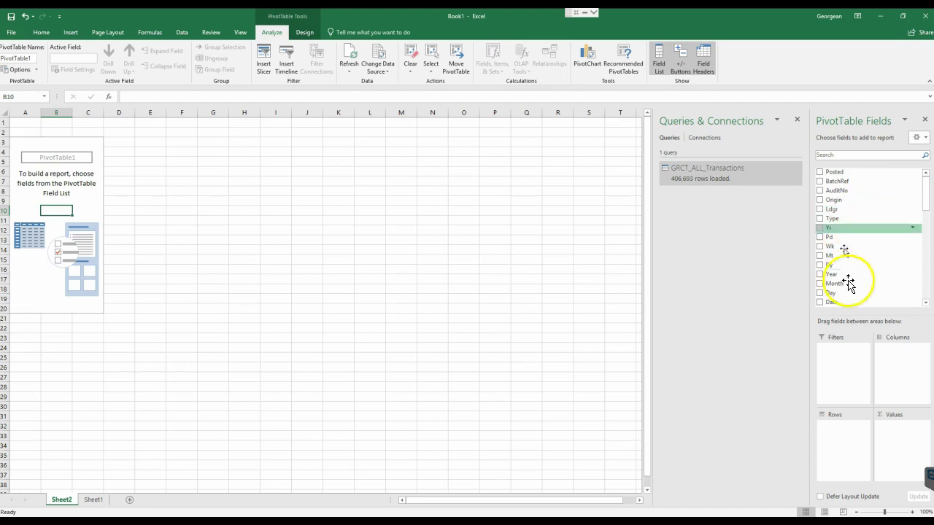
Add Cust/Supp_Name to the PivotTable rows and EUR_Nett to its values
mouse_move(924, 198)
left_mouse_down()
mouse_move(926, 284)
mouse_move(927, 188)
left_mouse_up()
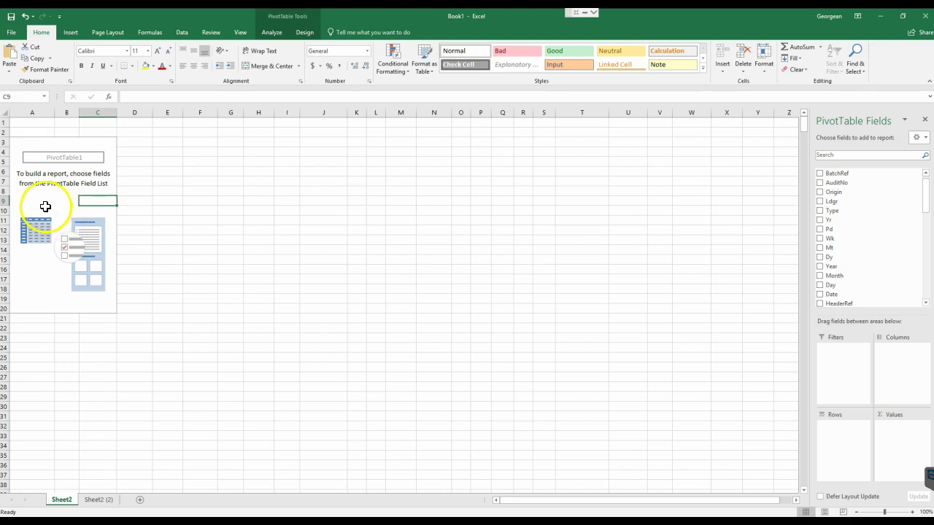
left_click_drag(926, 204, 924, 238)
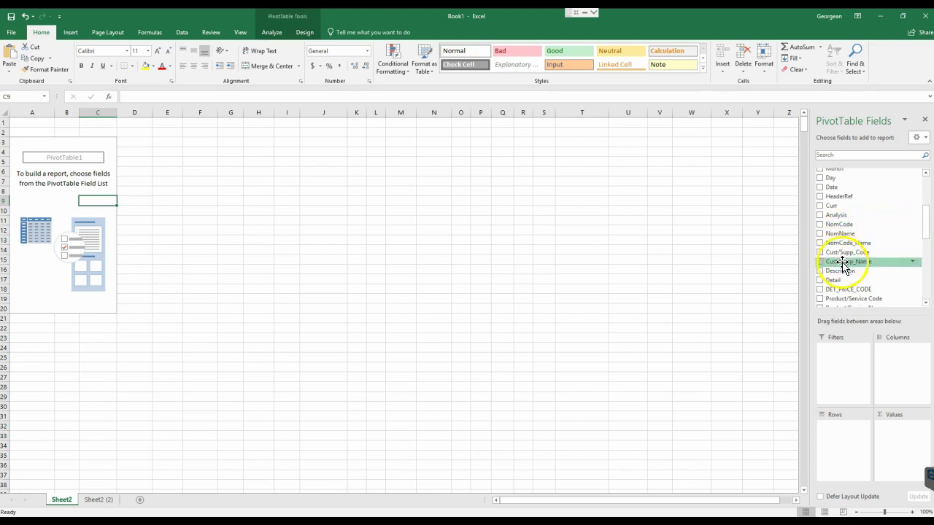
left_click_drag(841, 261, 839, 431)
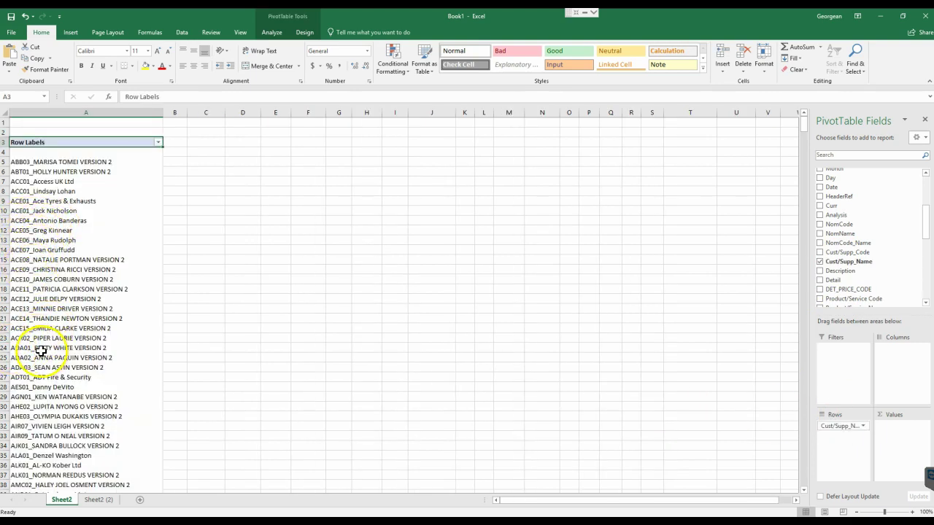
left_click_drag(930, 226, 926, 243)
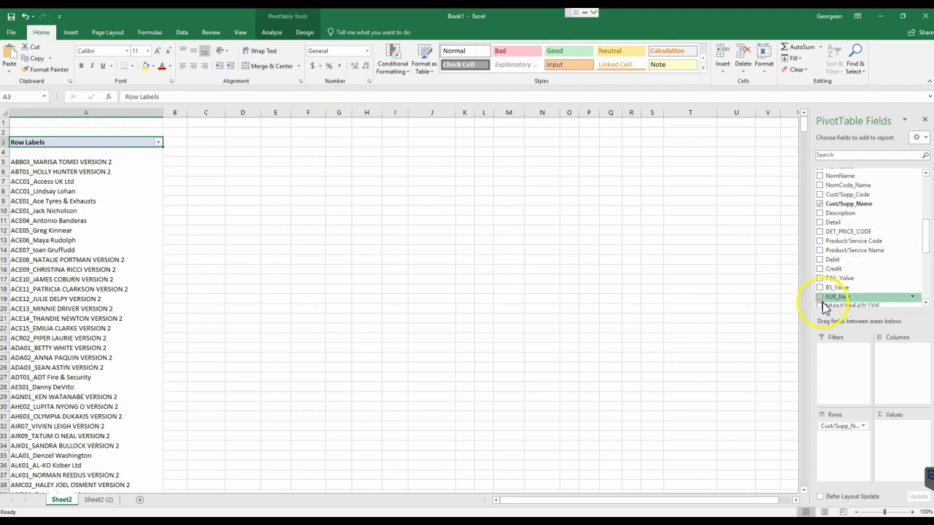
left_click_drag(836, 297, 897, 430)
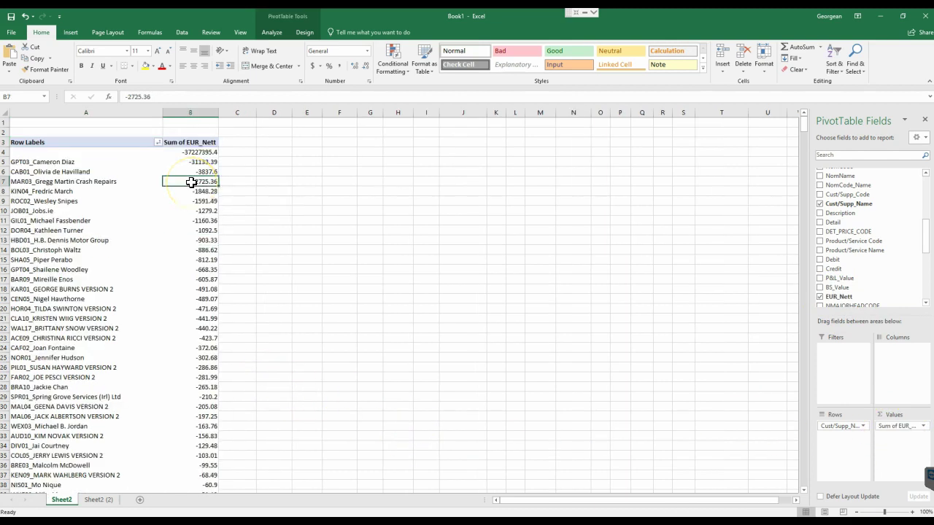
Sort the PivotTable rows by Sum of EUR_Nett from smallest to largest
right_click(192, 182)
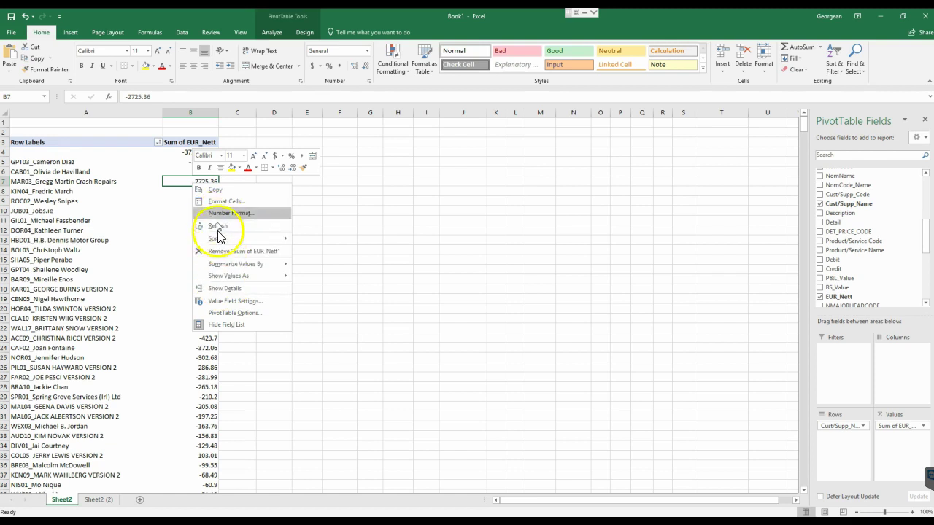
mouse_move(215, 238)
left_click(345, 241)
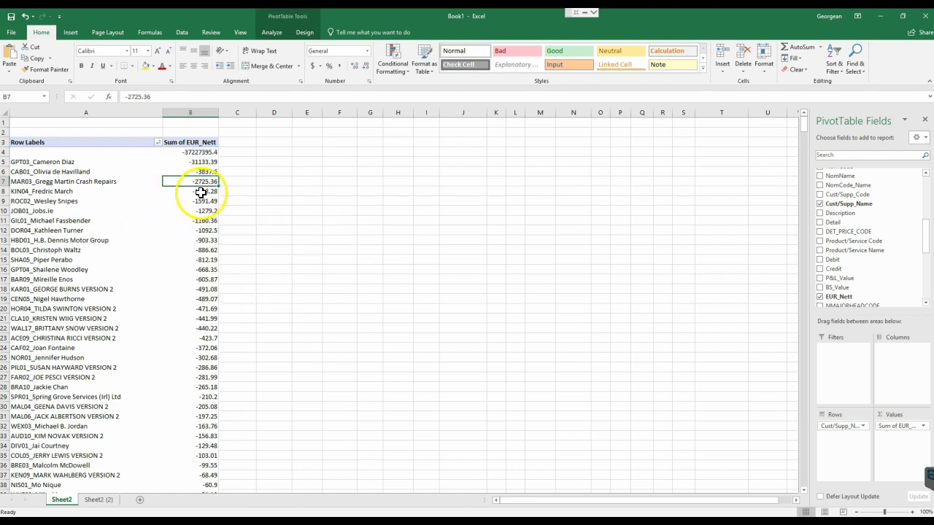
Drill down into the transactions behind the EUR_Nett value in cell B8, and return to Sheet2
left_click(201, 191)
double_click(201, 191)
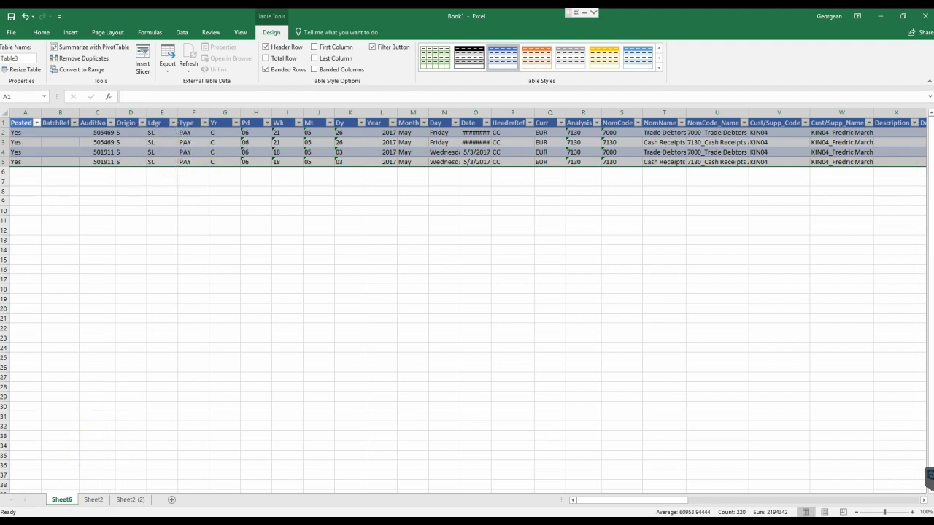
left_click(93, 499)
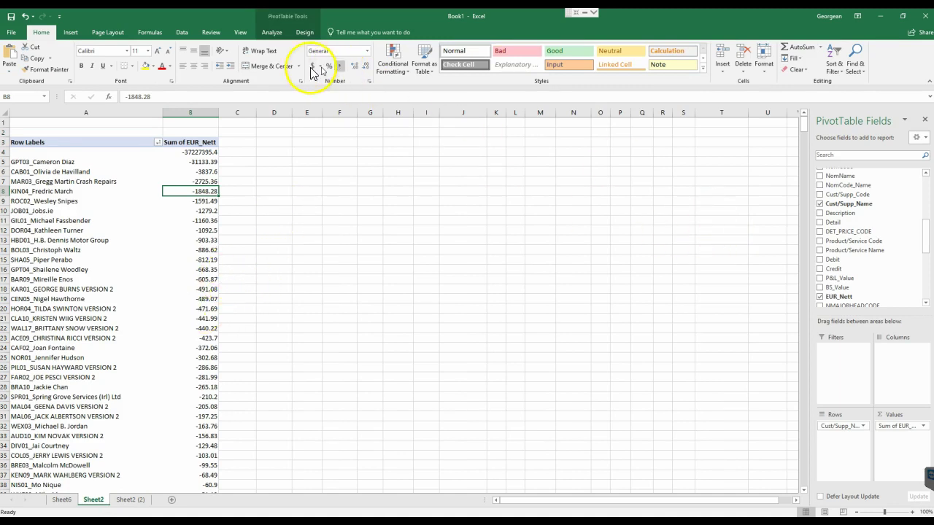
Insert slicers for Type, Yr and Pd, and spread them out beside the PivotTable so they do not overlap
left_click(272, 35)
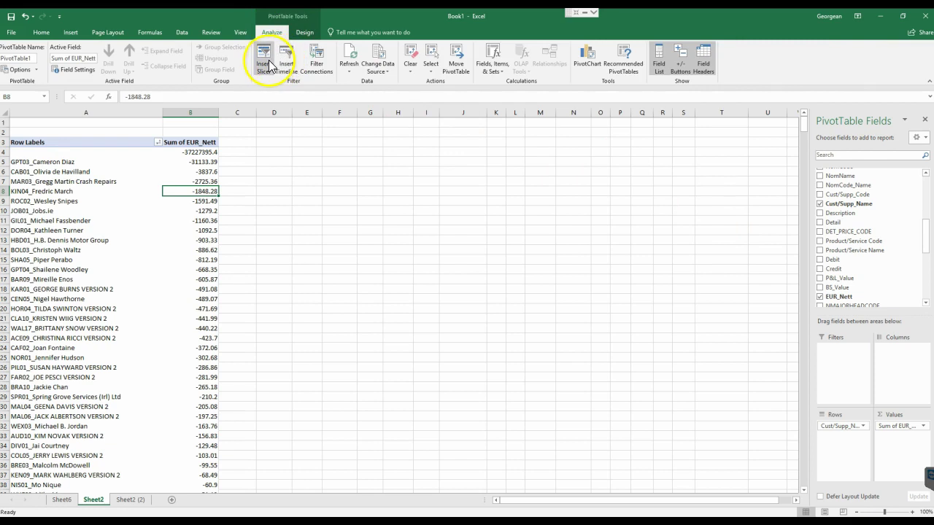
left_click(264, 59)
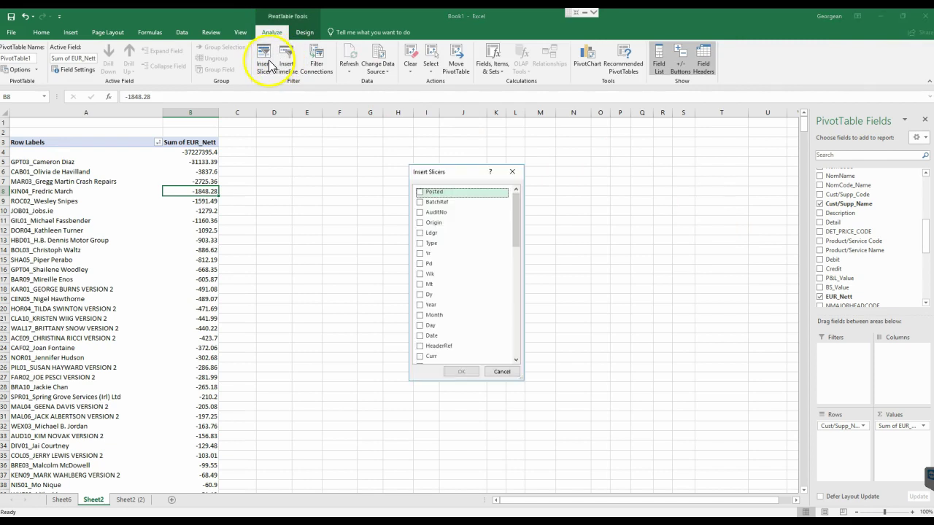
left_click(423, 245)
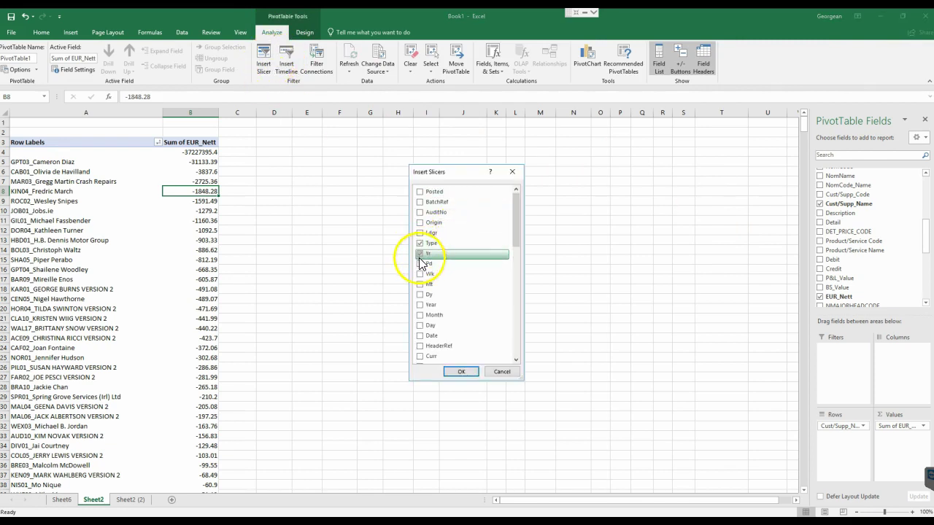
left_click(419, 265)
left_click(452, 373)
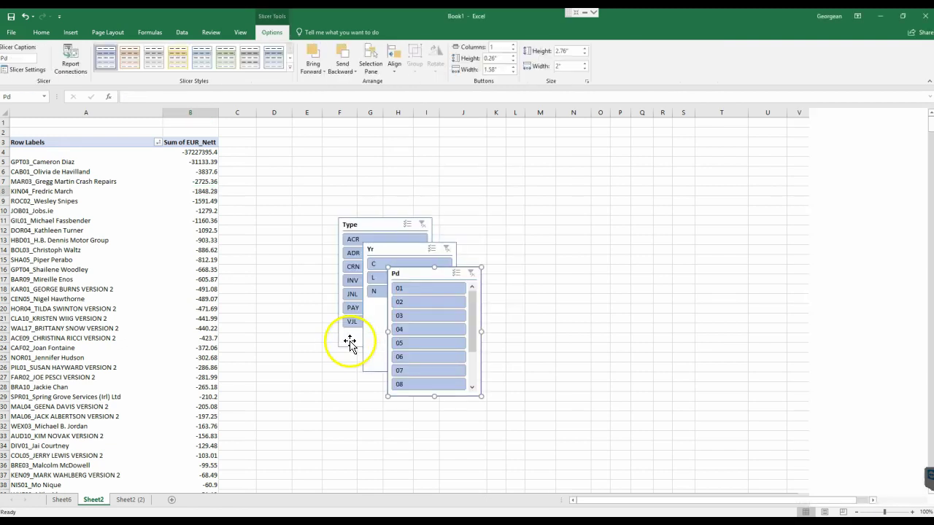
left_click_drag(416, 273, 612, 164)
left_click_drag(405, 250, 514, 171)
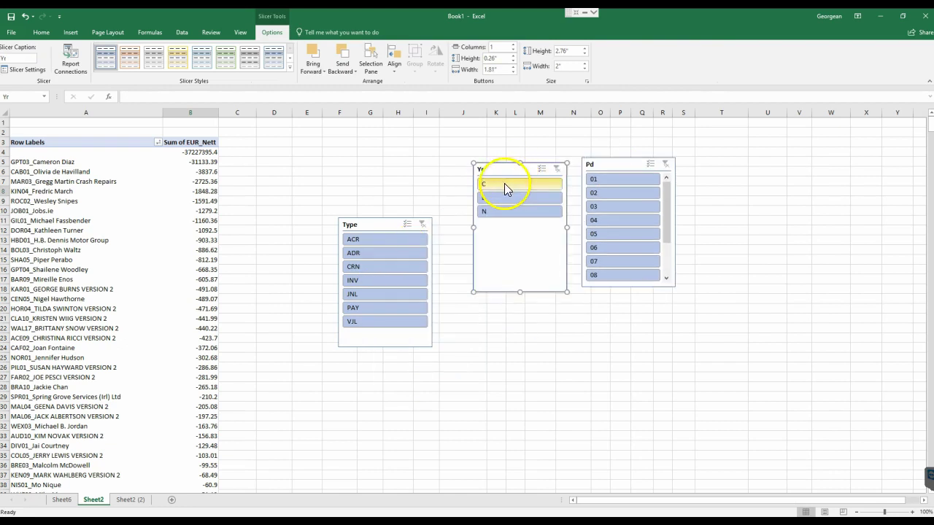
Filter the PivotTable with the slicers to year C and transaction types INV and CRN
left_click(501, 189)
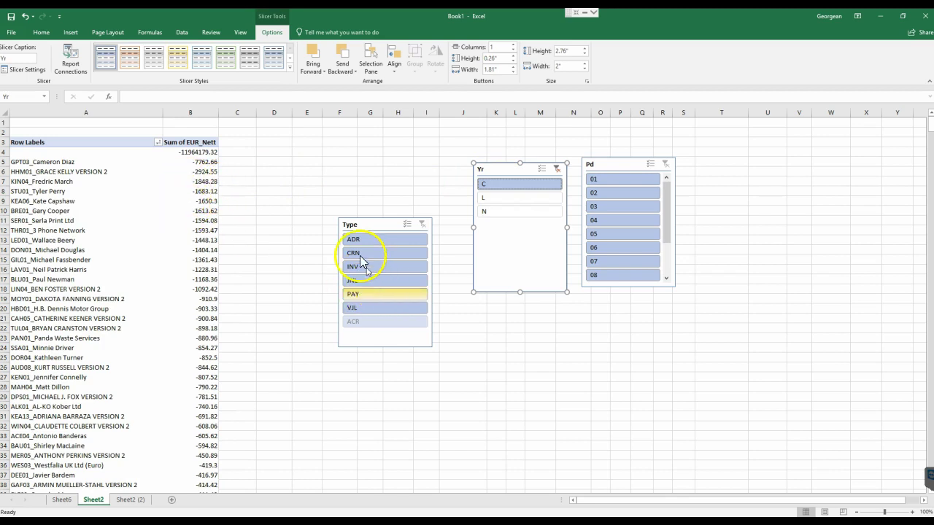
left_click(361, 267)
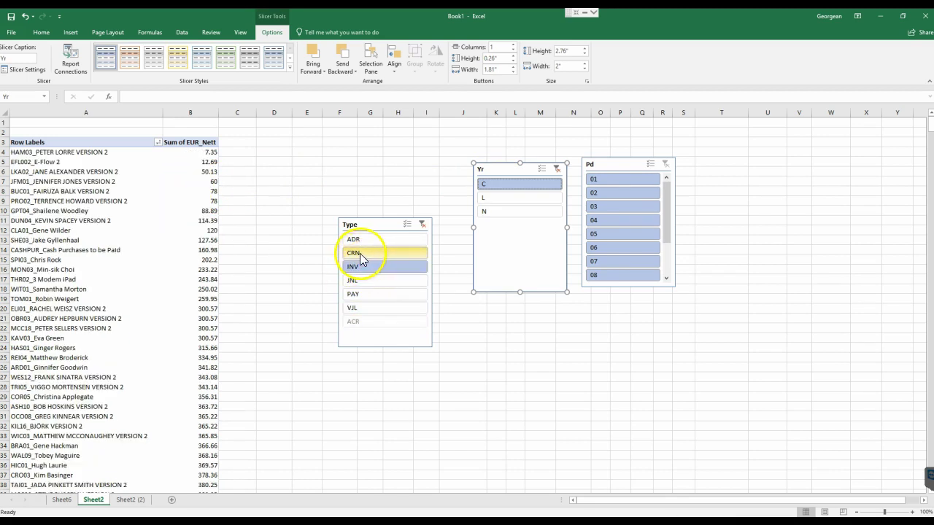
left_click(359, 253, "ctrl")
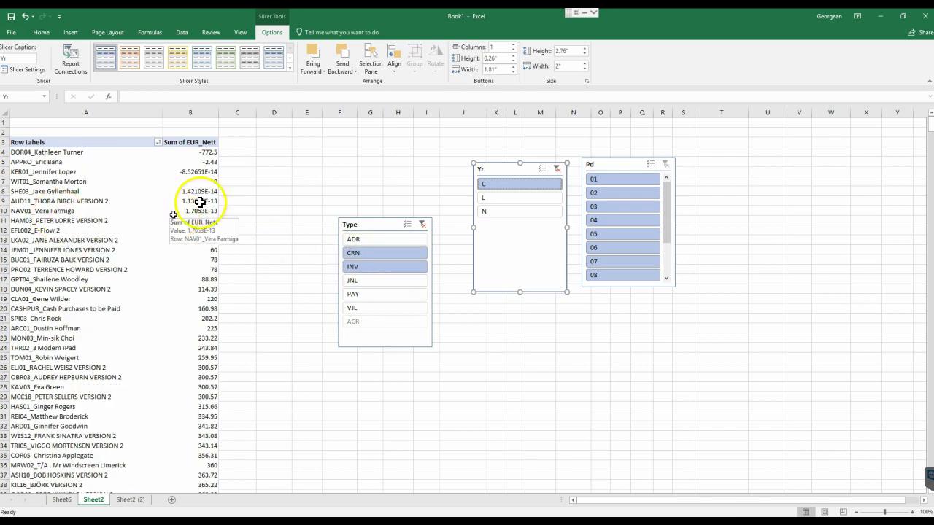
Insert a Ldgr slicer, move it up near the top of the sheet, and filter the PivotTable to the SL ledger
left_click(182, 32)
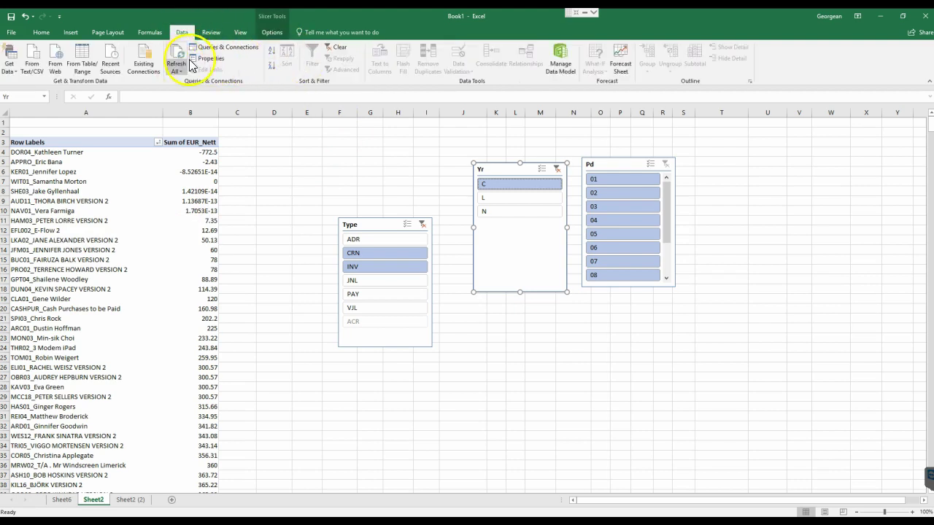
left_click(184, 171)
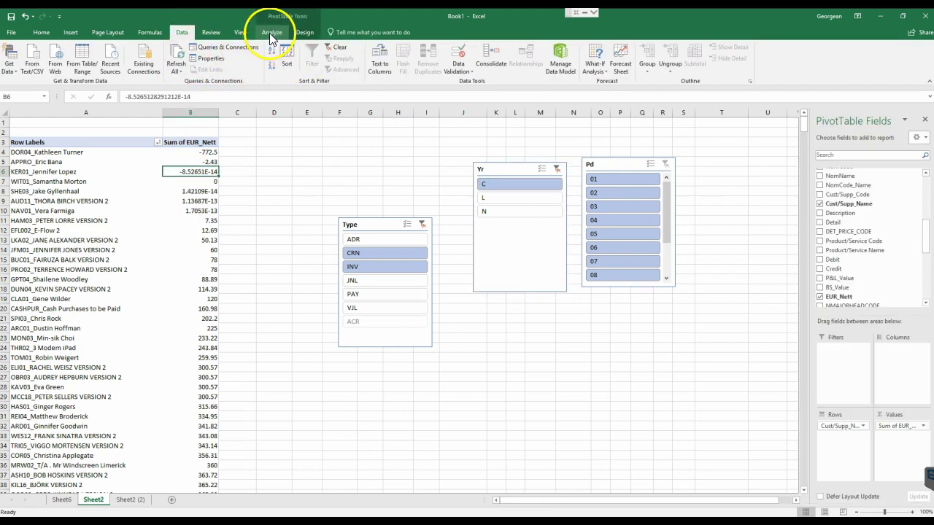
left_click(271, 33)
left_click(264, 64)
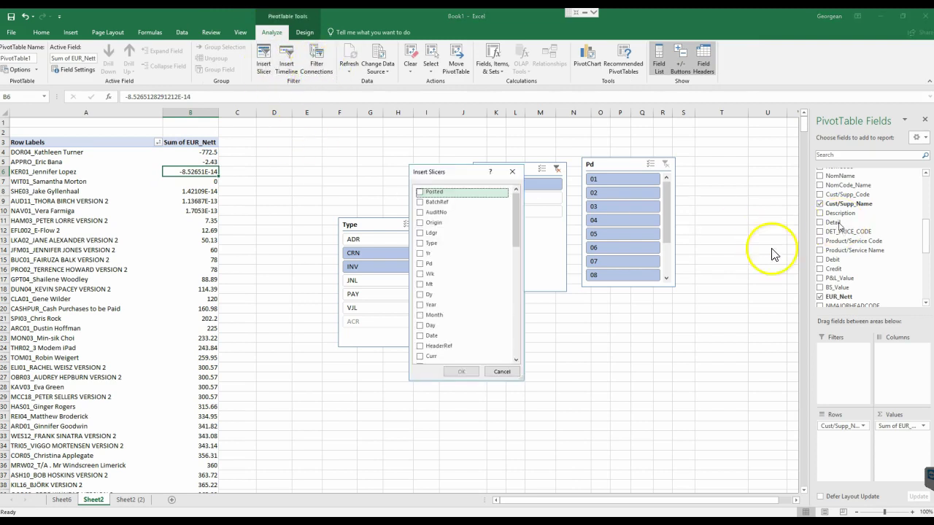
left_click(425, 234)
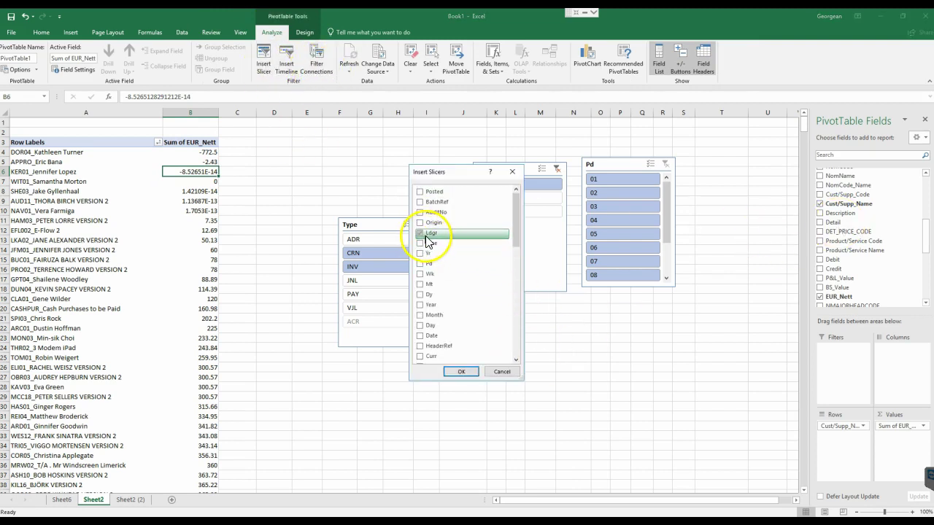
left_click(460, 371)
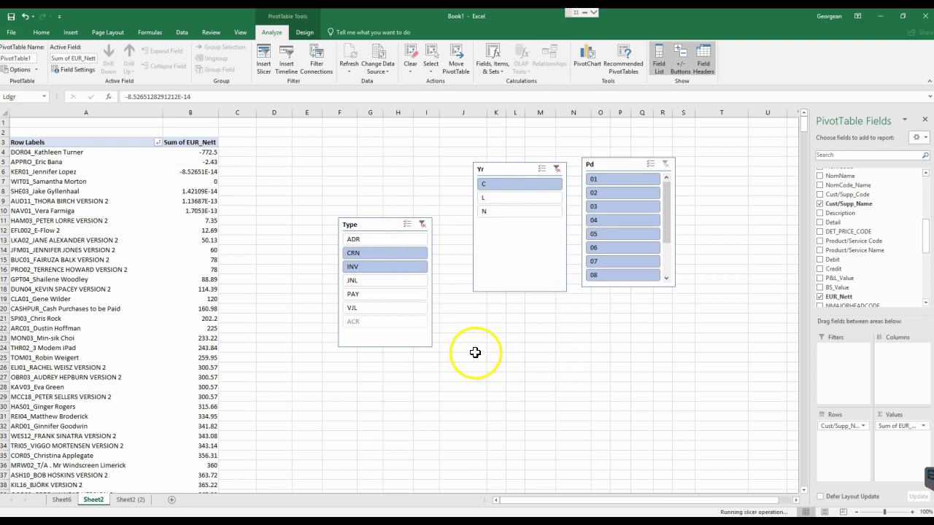
left_click_drag(388, 249, 334, 124)
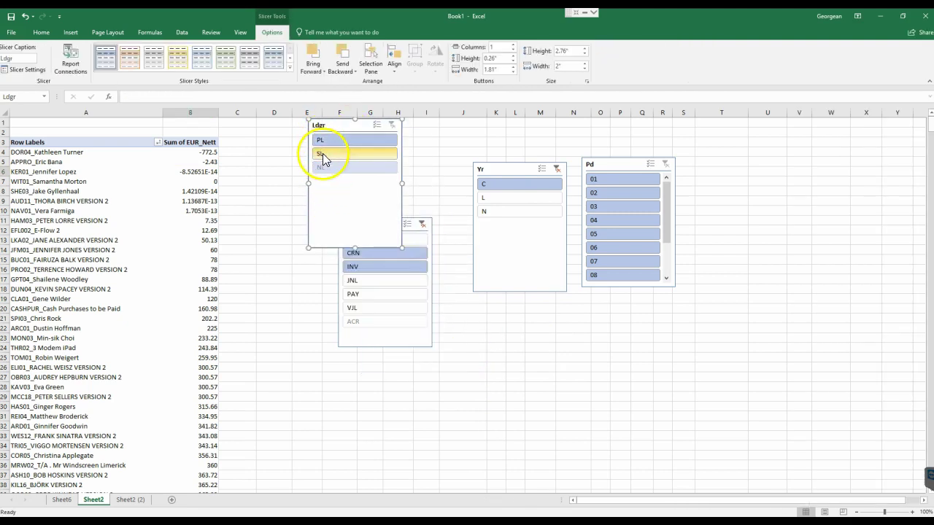
left_click(319, 154)
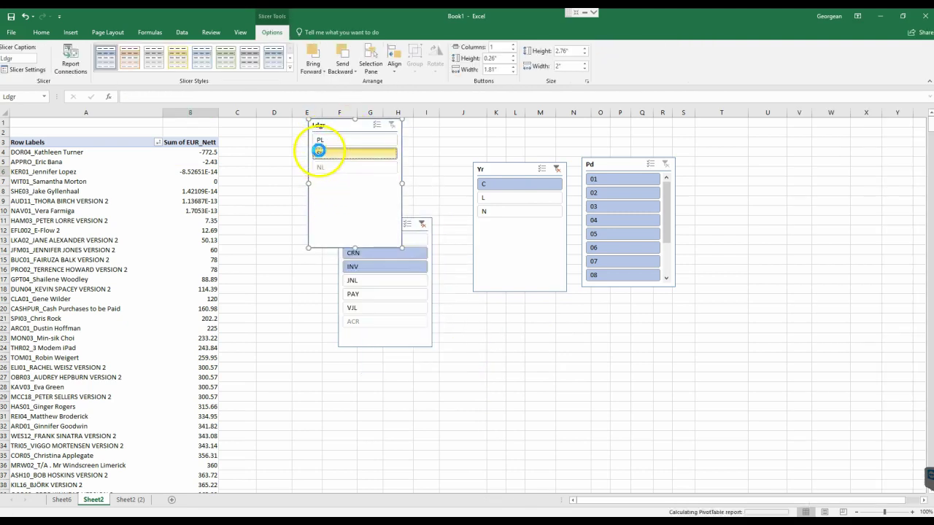
Format the Sum of EUR_Nett value field as Number with 0 decimal places and a 1000 separator
left_click(191, 172)
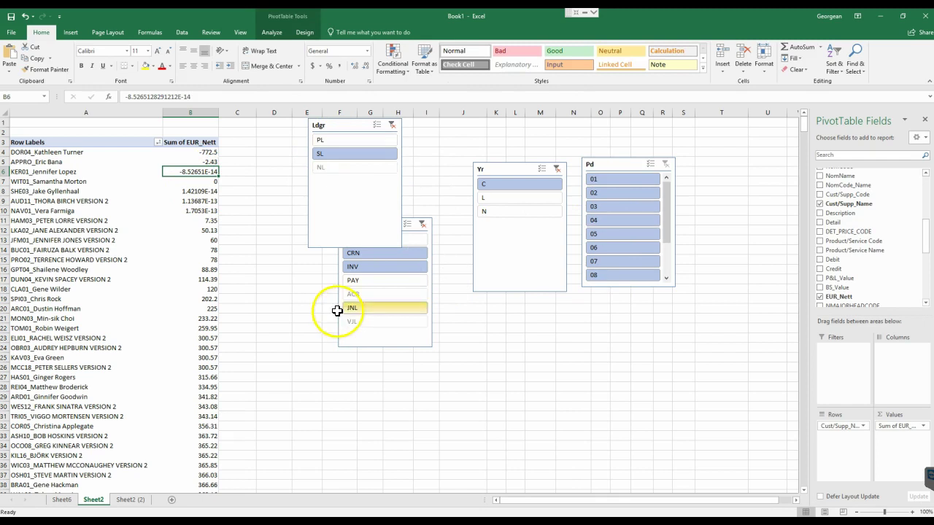
left_click(898, 426)
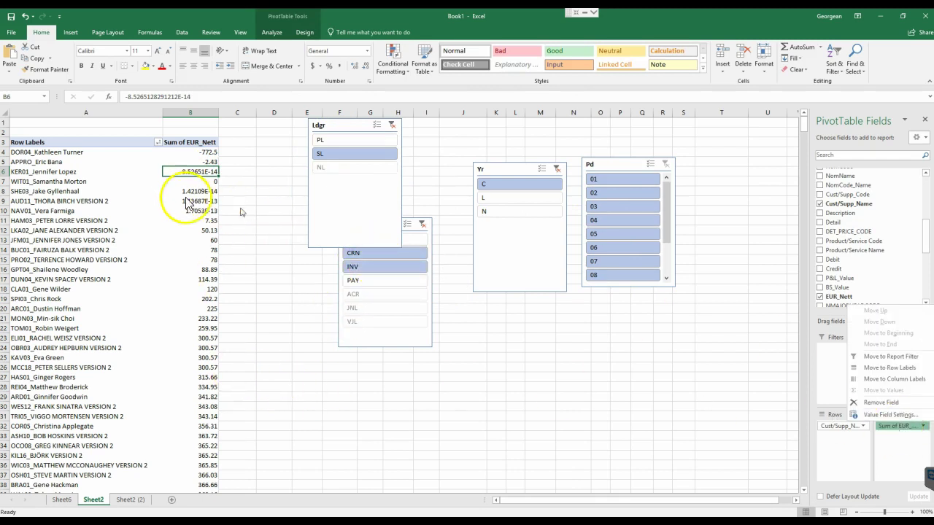
left_click(187, 191)
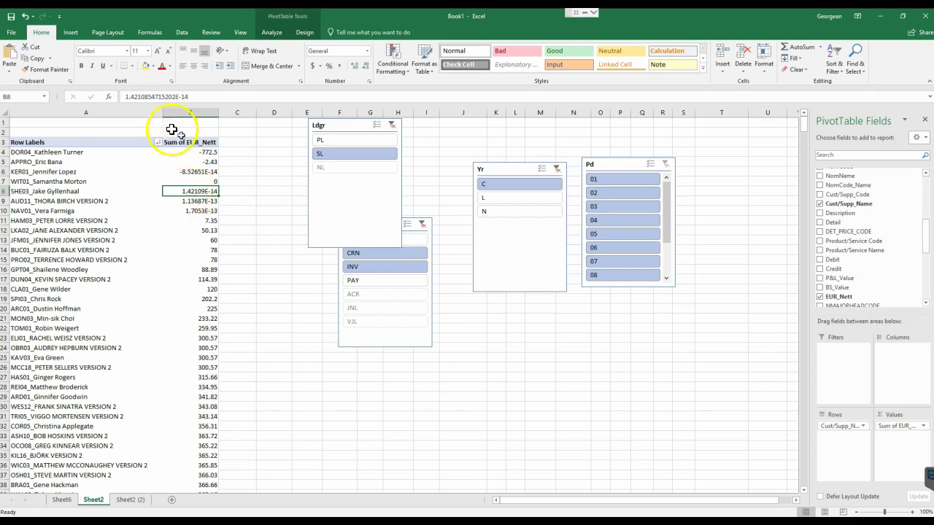
left_click(902, 427)
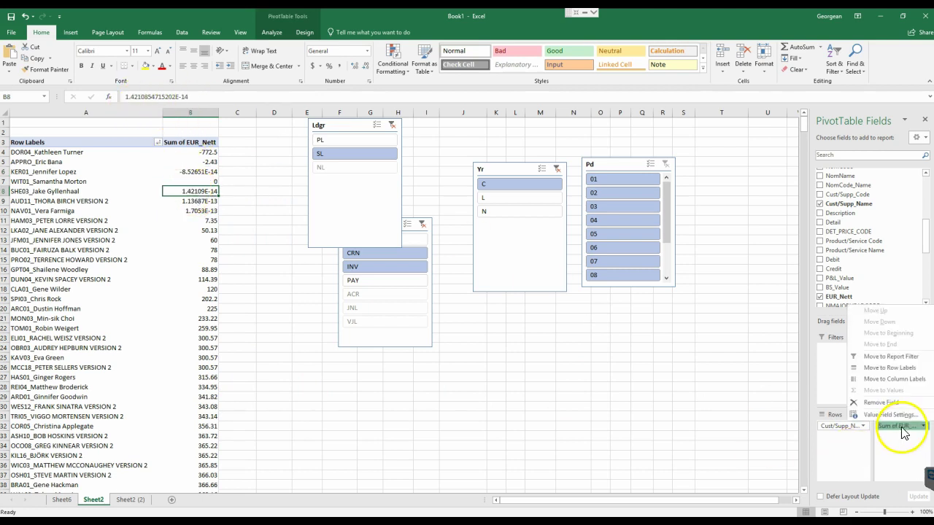
left_click(890, 415)
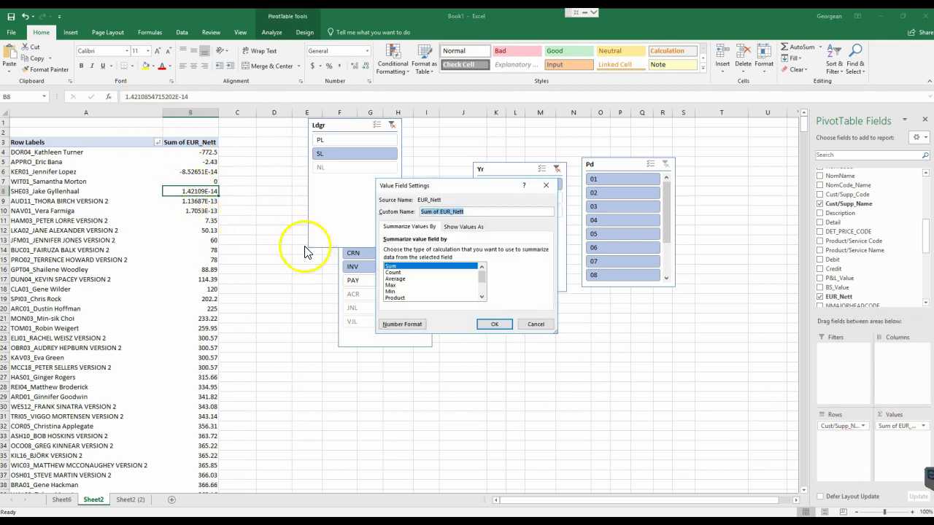
left_click(400, 323)
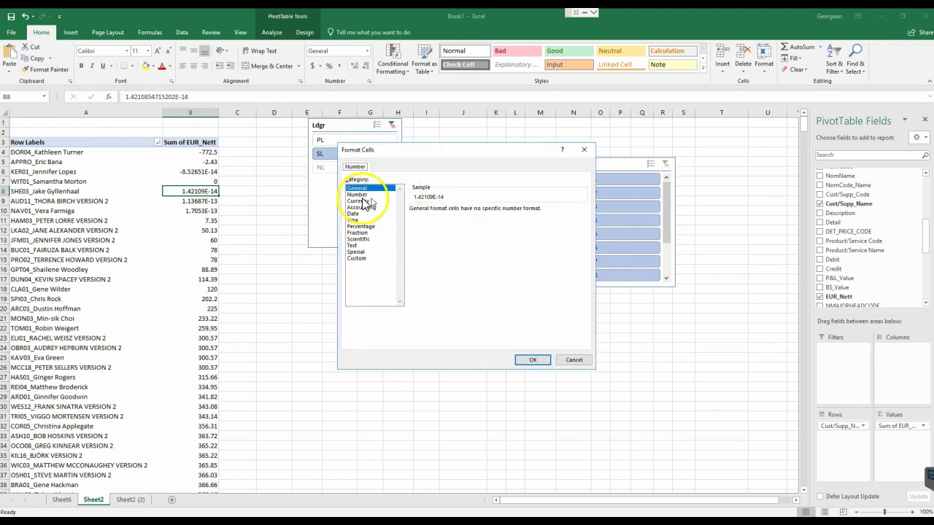
left_click(356, 194)
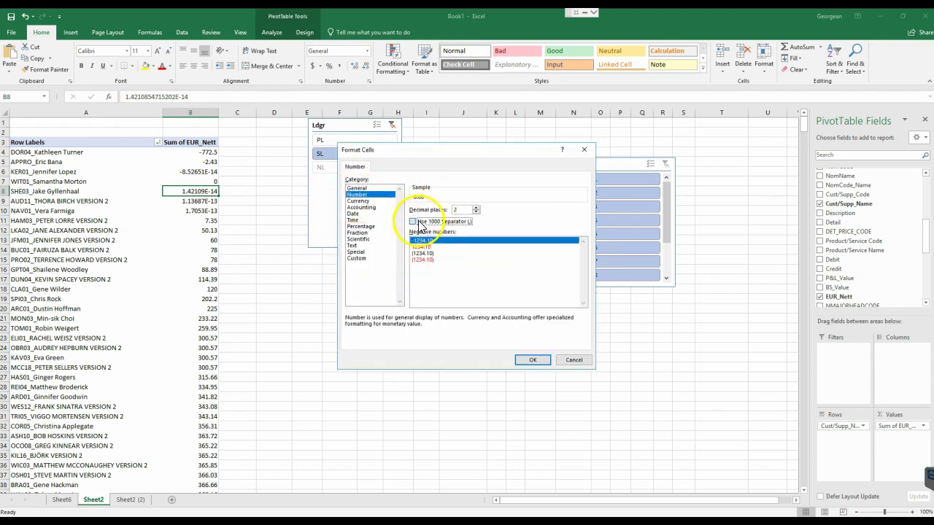
left_click(419, 223)
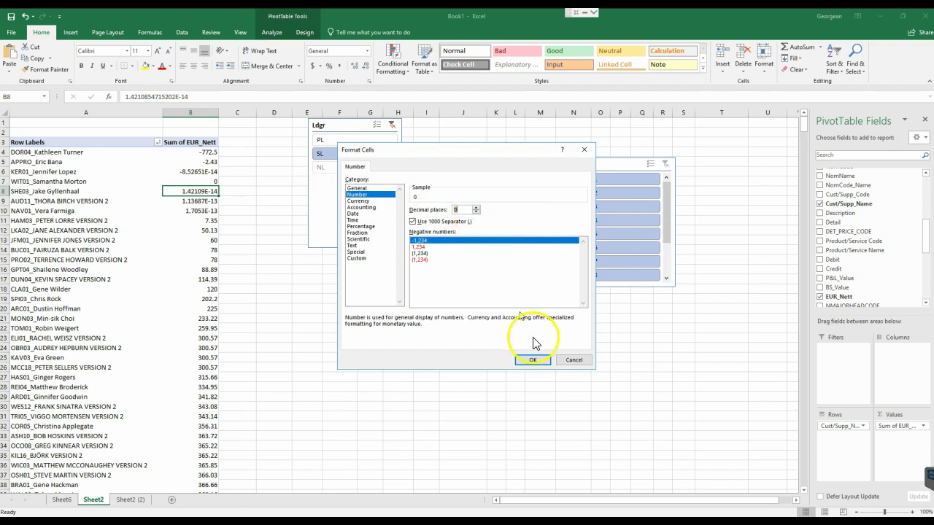
left_click(541, 365)
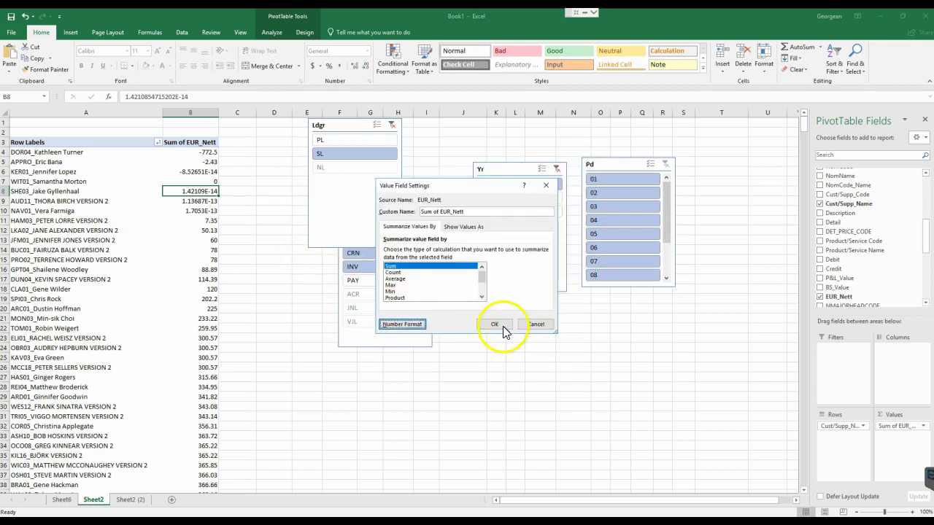
left_click(499, 325)
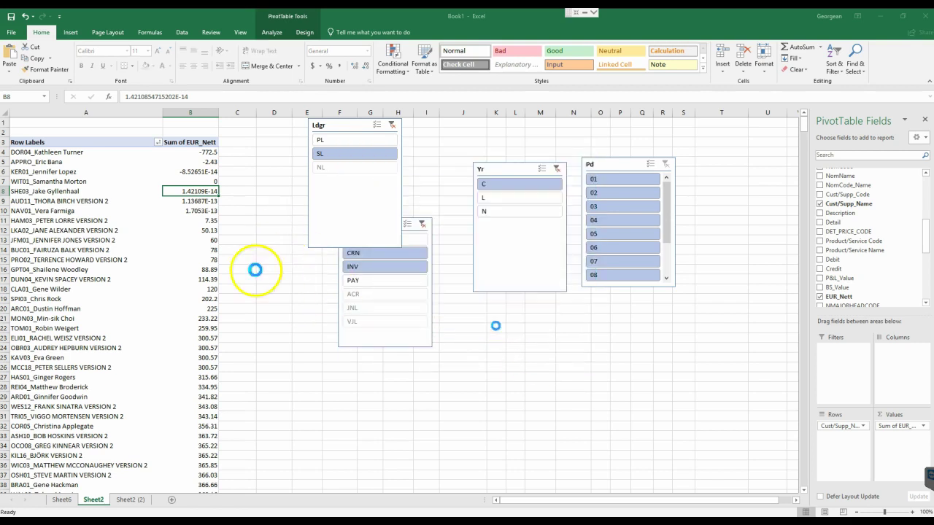
right_click(187, 161)
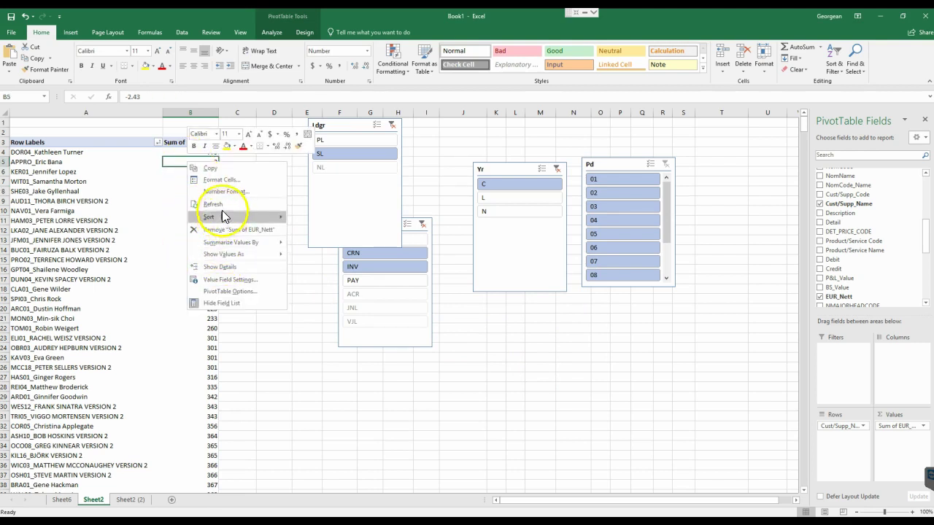
mouse_move(227, 216)
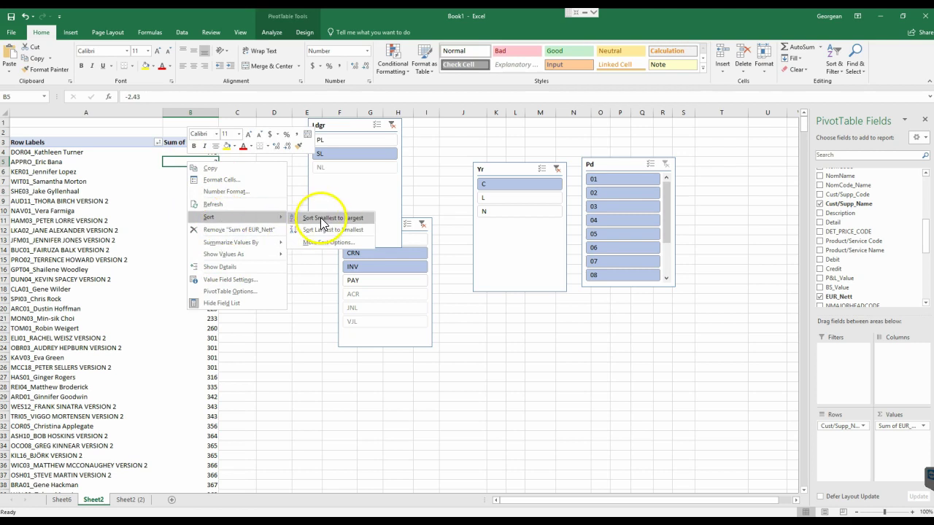
left_click(188, 167)
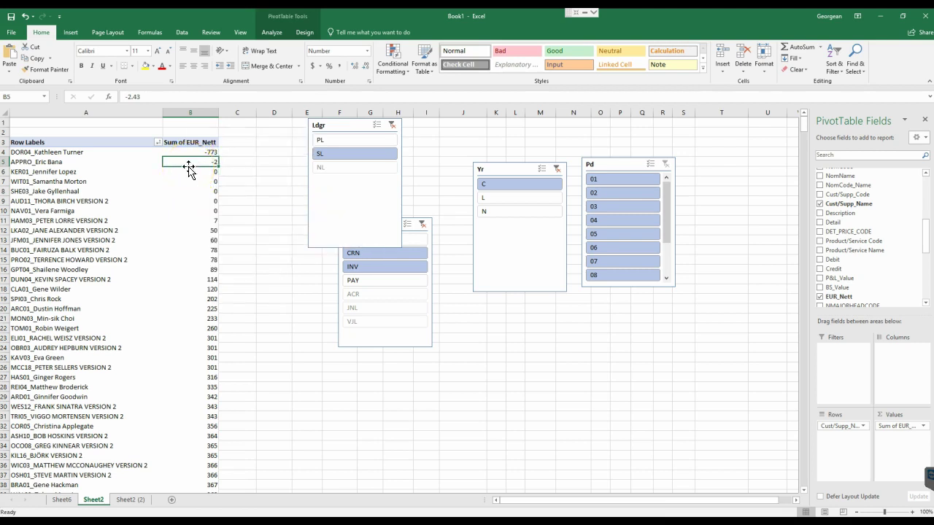
Drill down into the transactions behind the EUR_Nett value in cell B4, and delete the resulting detail sheet
left_click(188, 154)
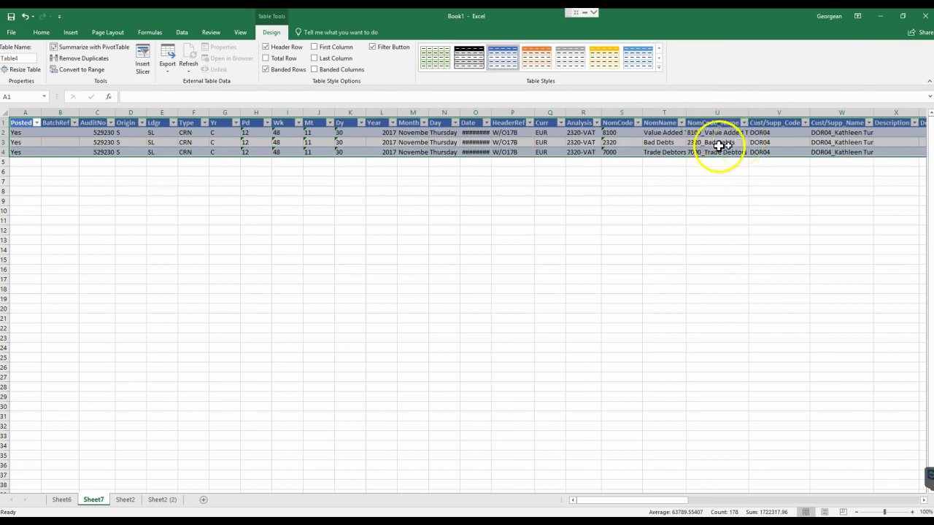
right_click(104, 485)
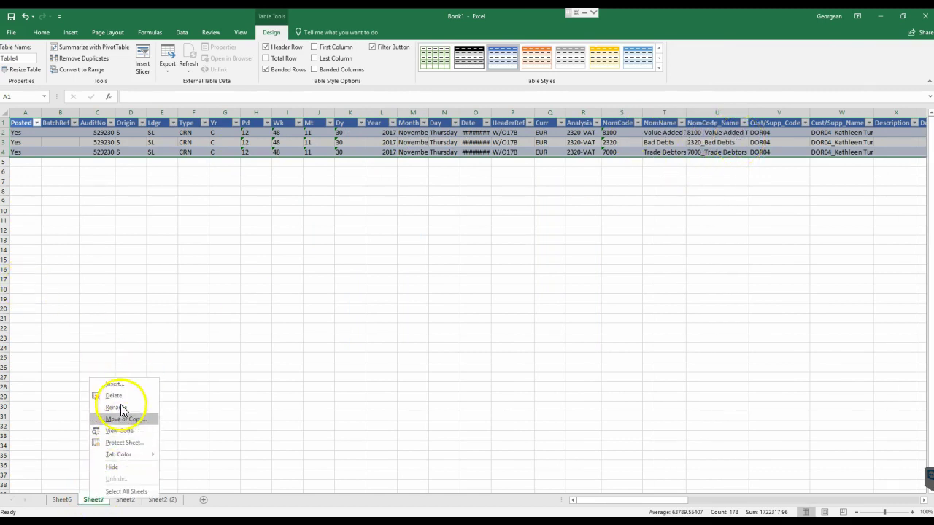
left_click(124, 393)
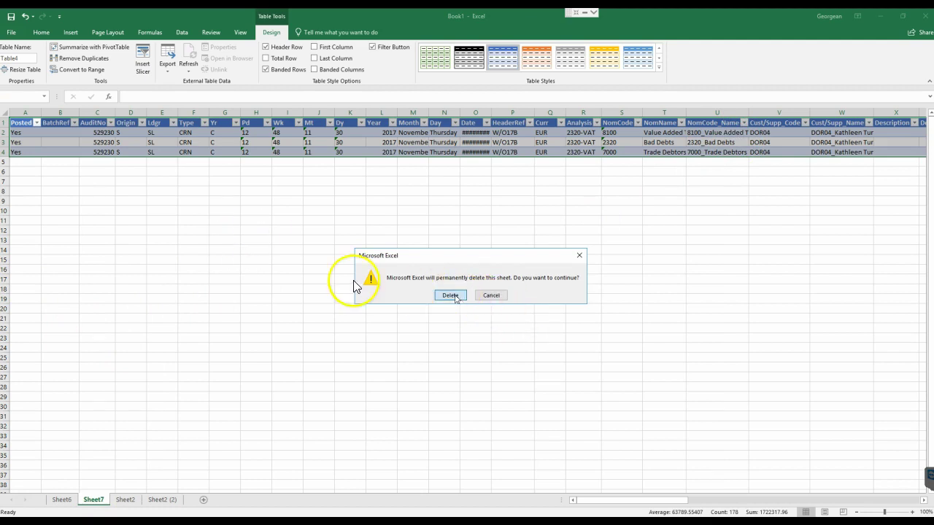
key("Return")
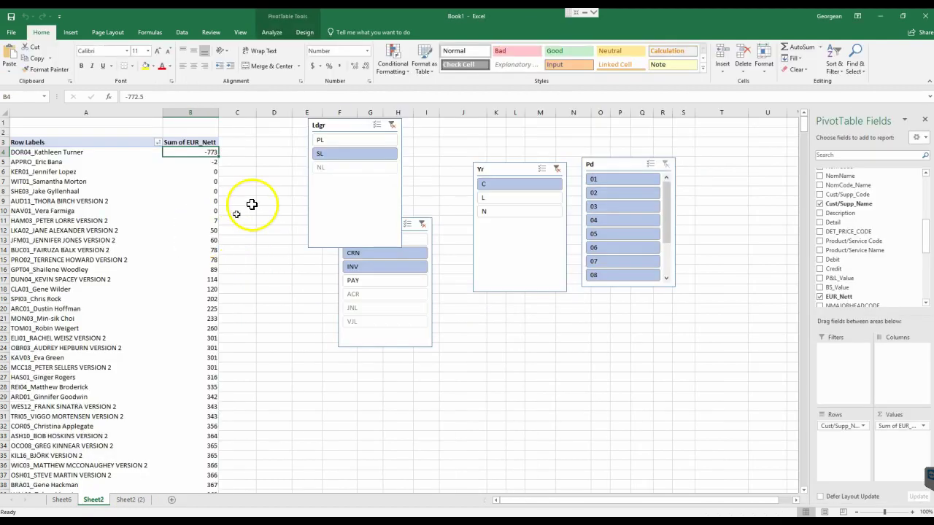
Filter the PivotTable through periods 01 and 02 to 03, and move the Ldgr slicer closer to the PivotTable
left_click(605, 181)
left_click(602, 192)
left_click(599, 207)
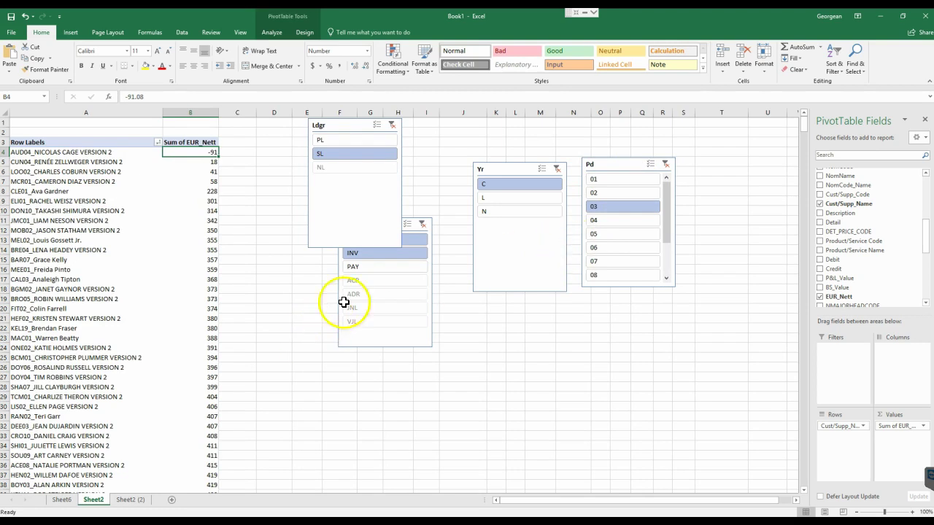
left_click(393, 240)
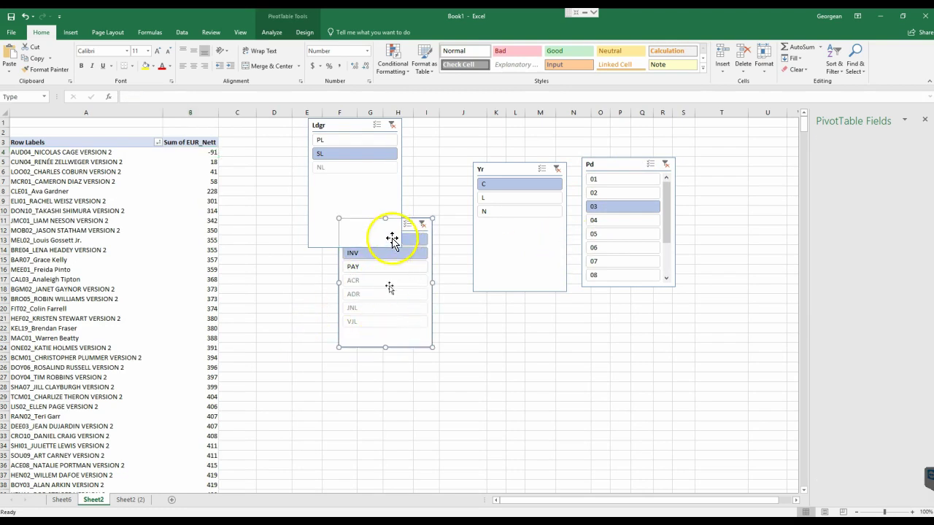
left_click_drag(340, 131, 287, 131)
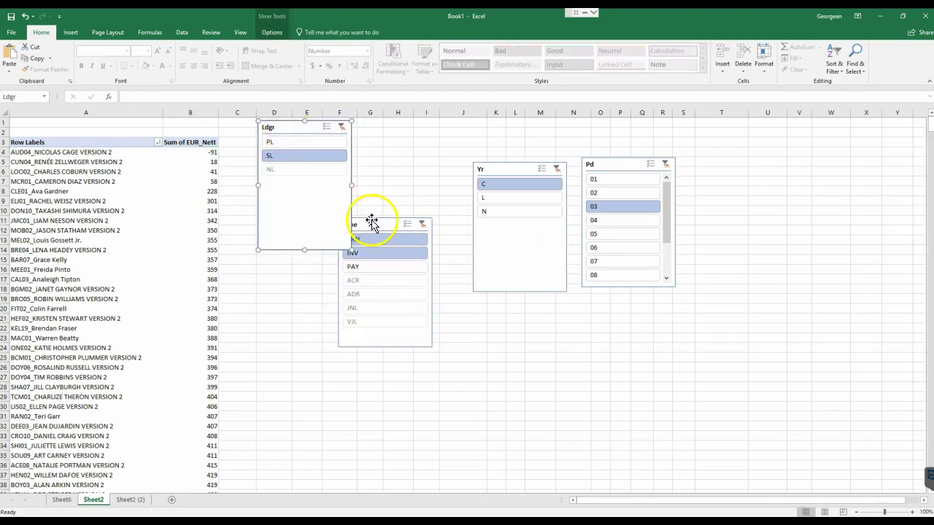
Add the Wk field to the PivotTable rows above CUUSER1 to break the daily sales down by week
left_click(106, 309)
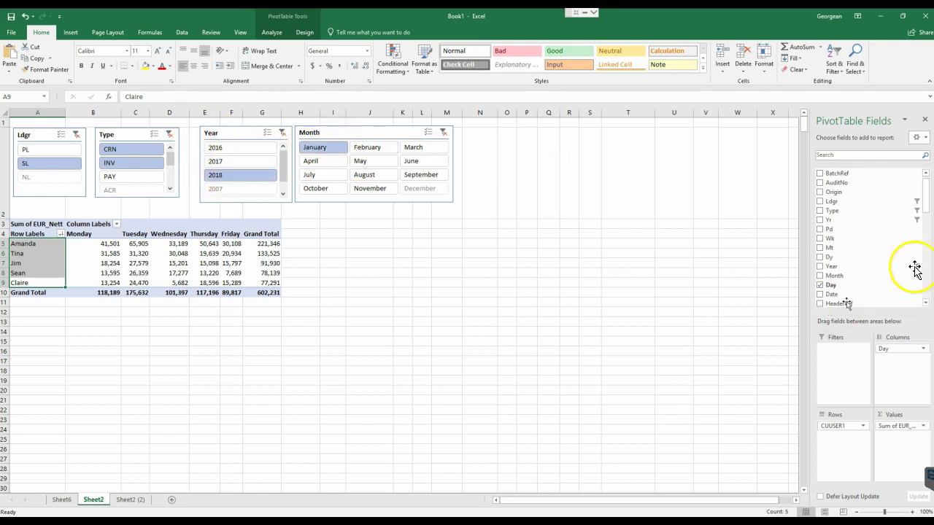
left_click_drag(923, 200, 925, 197)
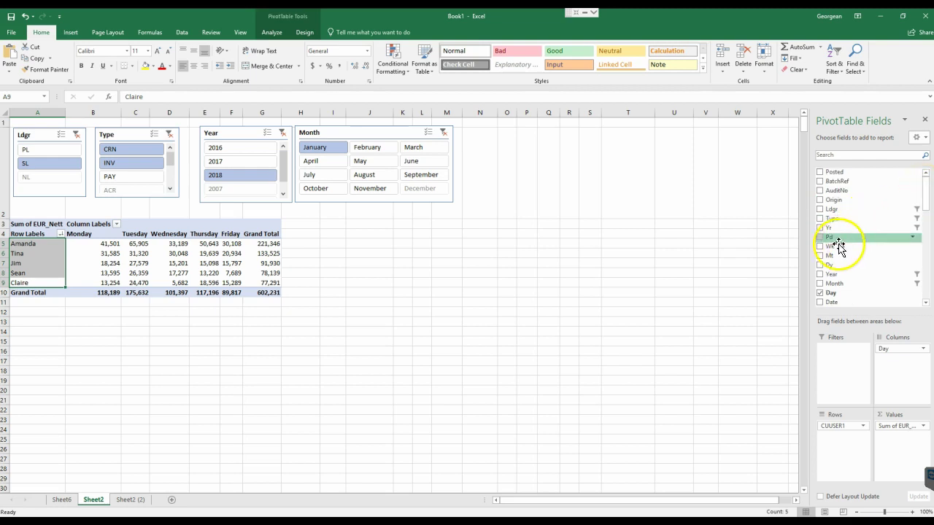
left_click_drag(832, 247, 854, 425)
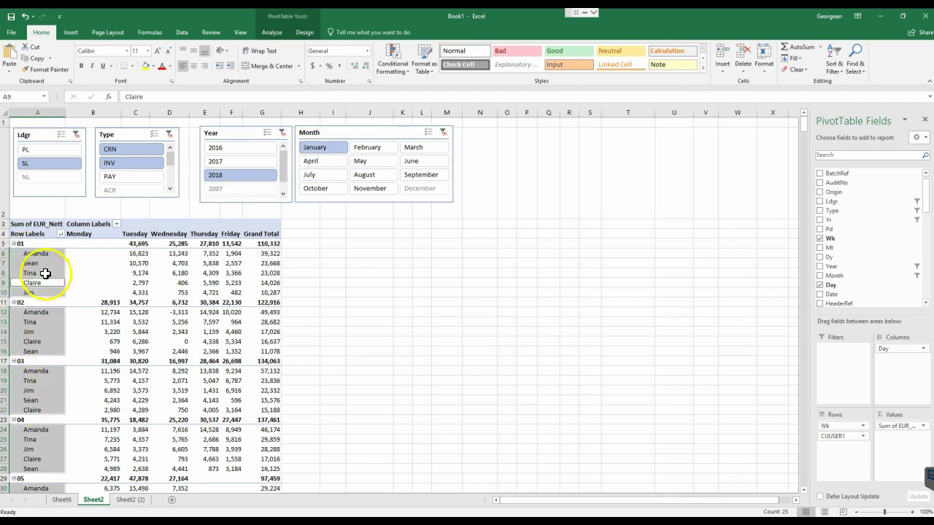
left_click(44, 264)
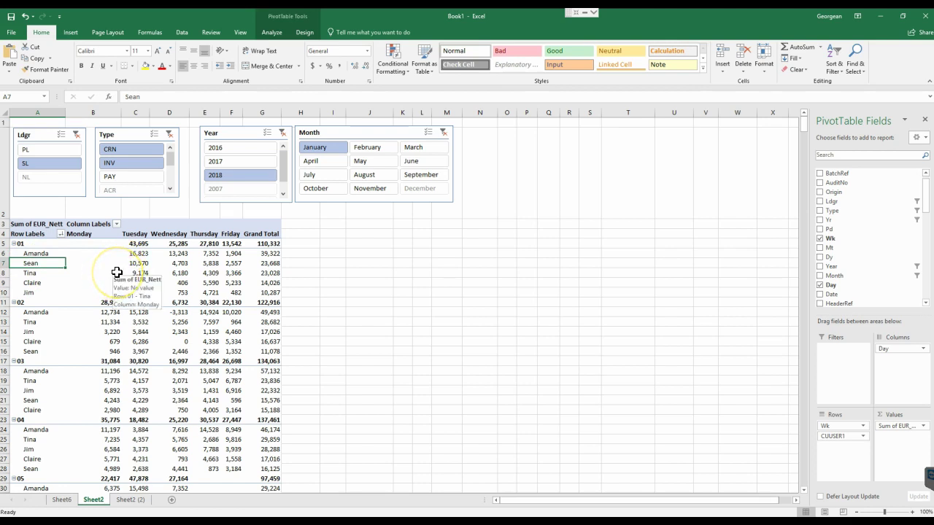
left_click(93, 235)
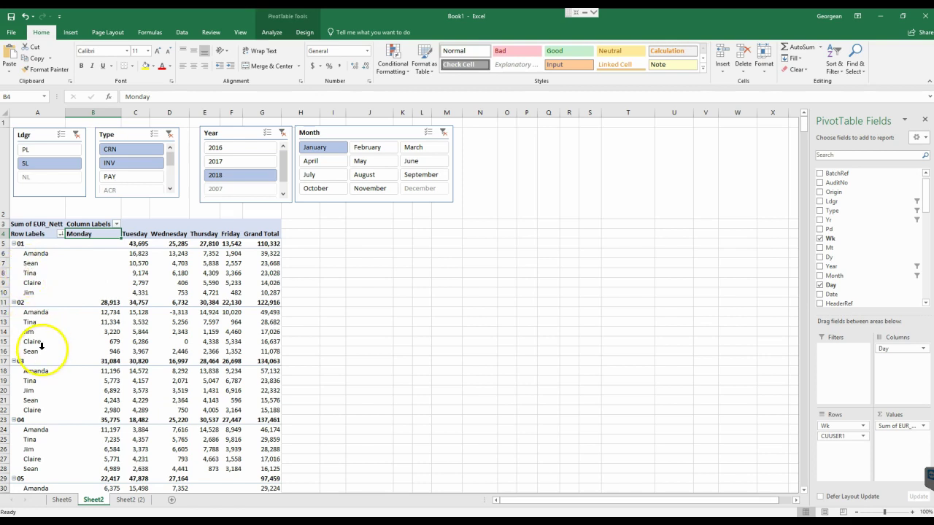
Filter the PivotTable to September, and restrict the CUUSER1 row field to only the second listed person
left_click(419, 176)
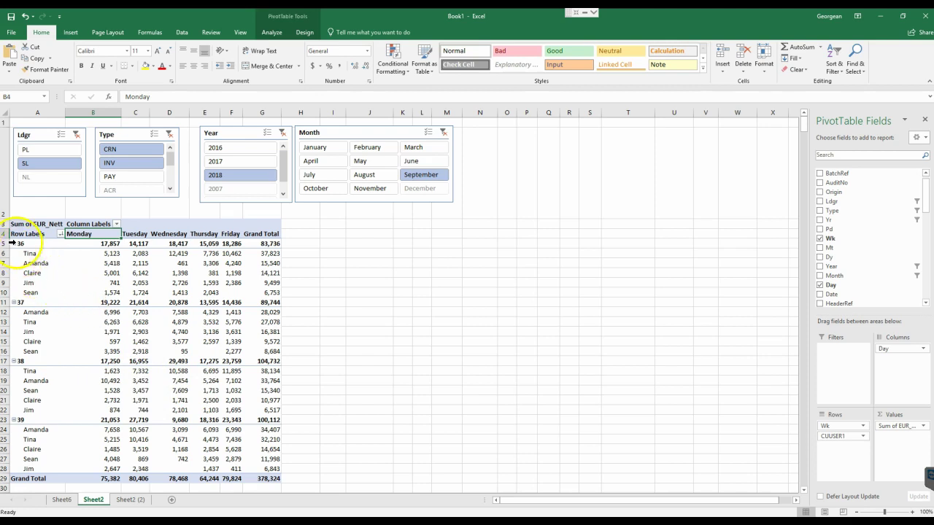
left_click(59, 233)
left_click(37, 253)
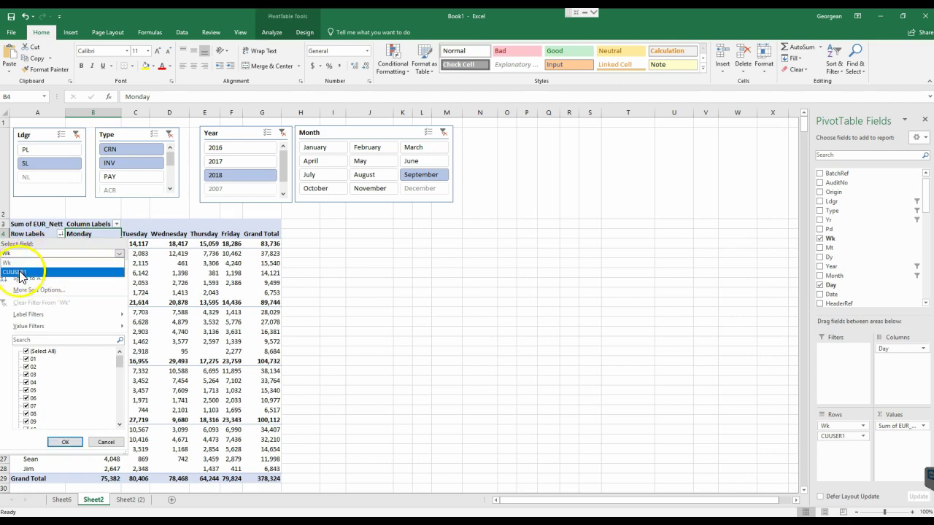
left_click(24, 272)
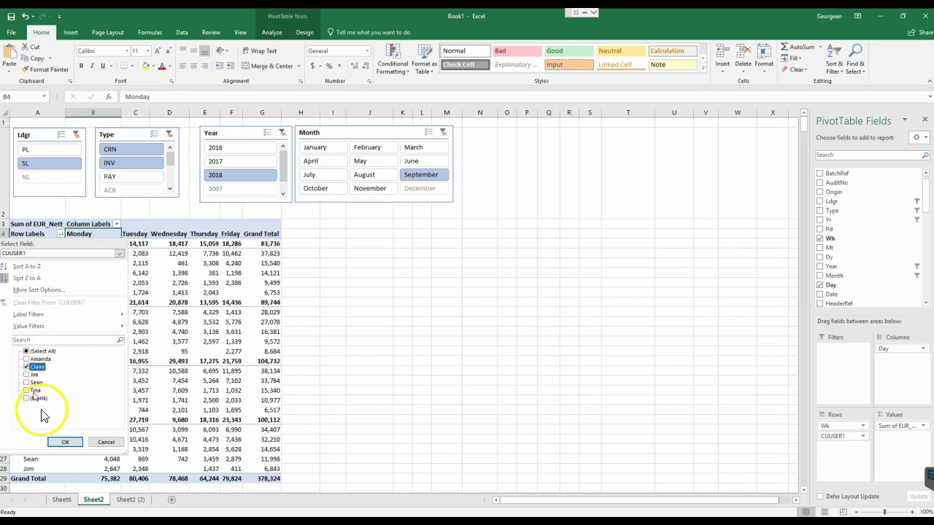
left_click(65, 442)
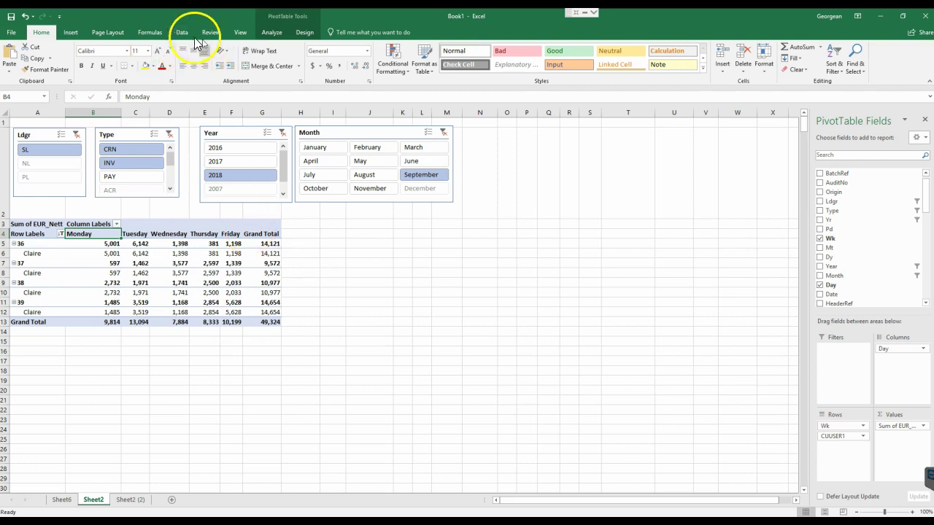
Try to enable refreshing data on file open for the GRCT_ALL_Transactions query, check its connection definition, and cancel the properties
left_click(182, 34)
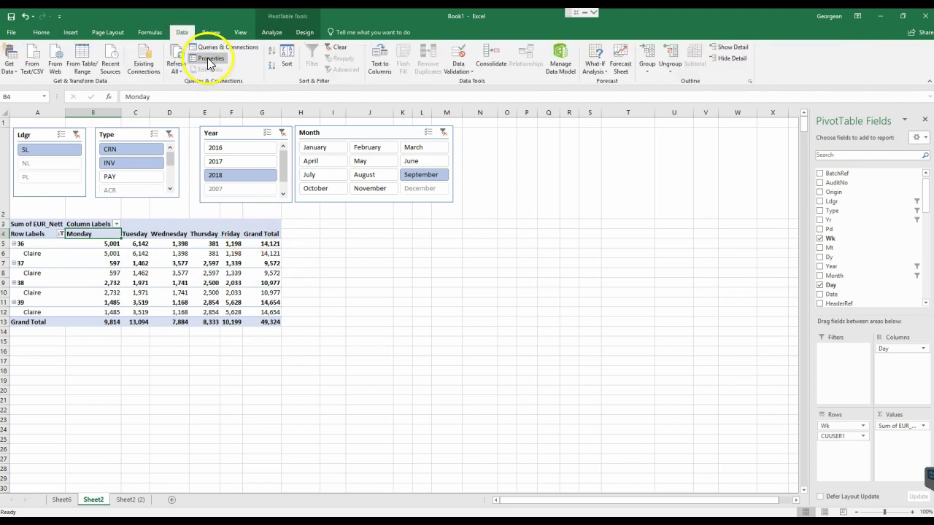
left_click(208, 60)
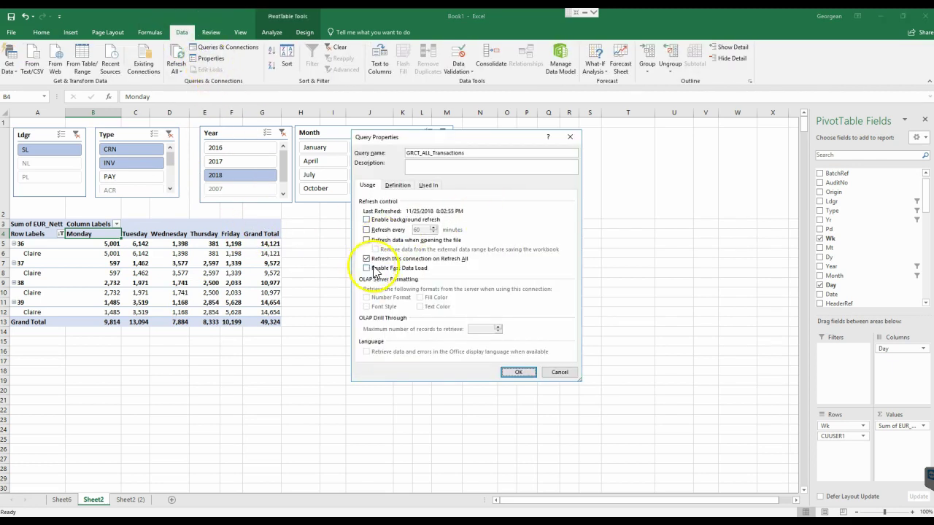
left_click(387, 240)
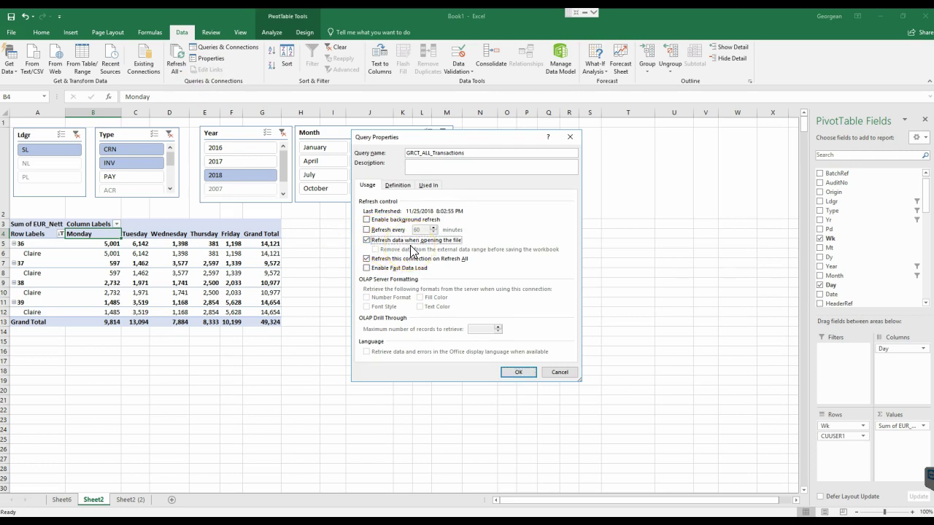
left_click(392, 187)
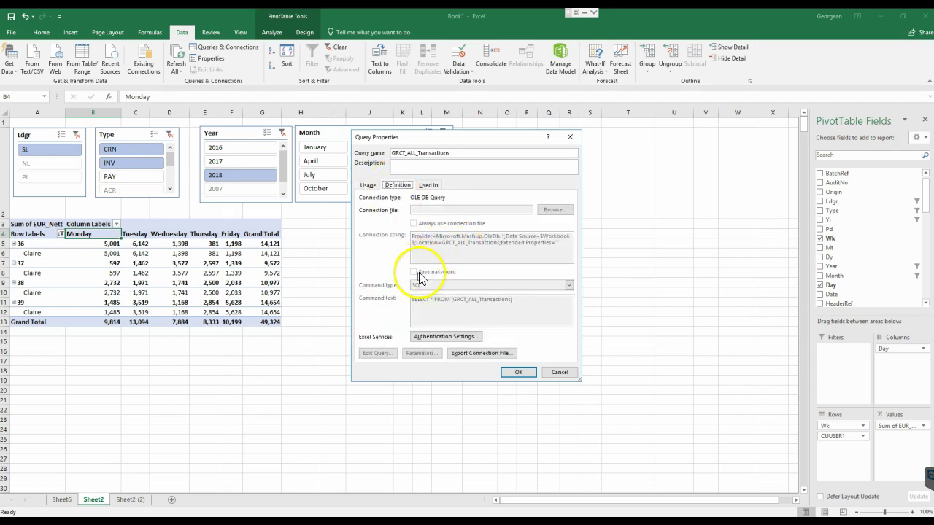
left_click(559, 372)
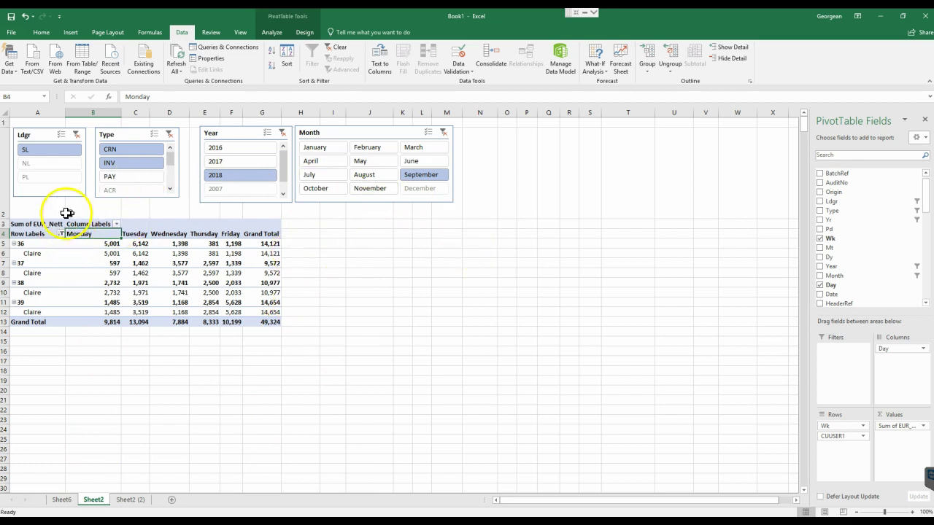
left_click(181, 253)
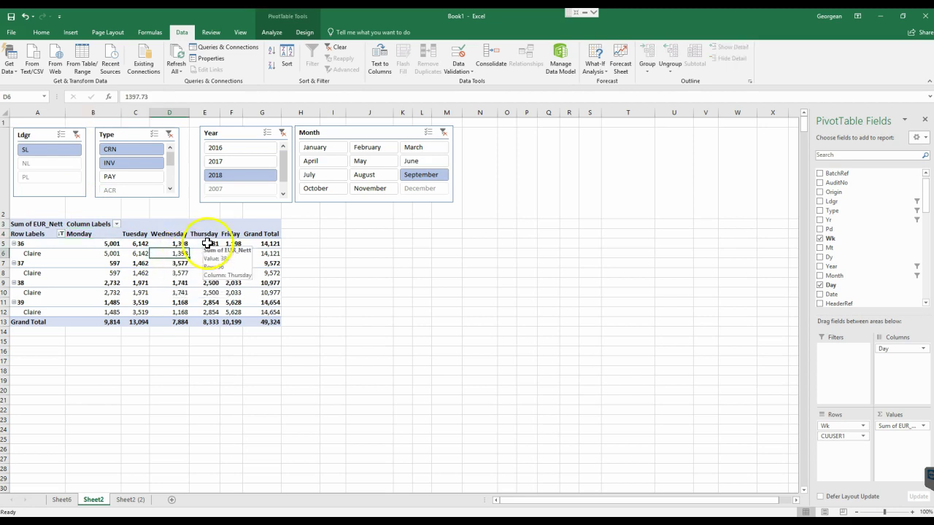
Insert a clustered column PivotChart from the PivotTable, place it beside the table and enlarge it to about 3.69" high by 7.26" wide
left_click(270, 34)
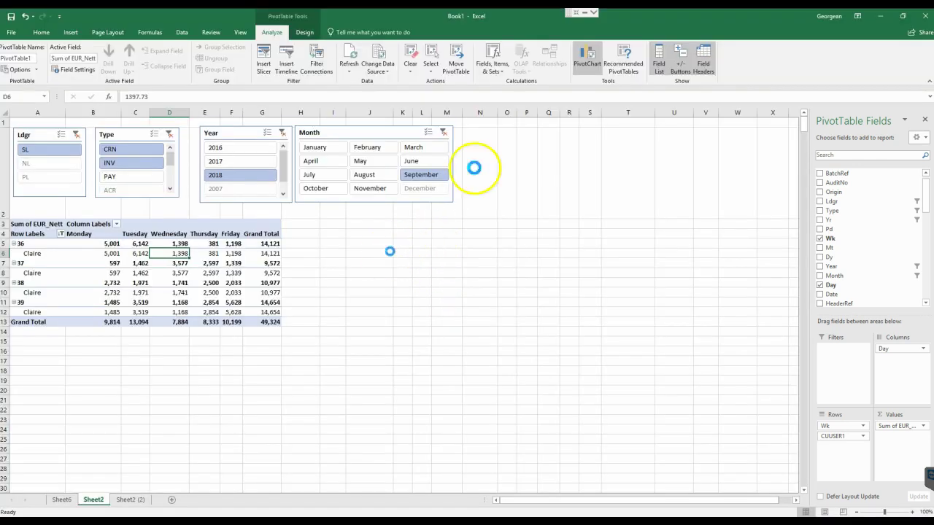
left_click(579, 67)
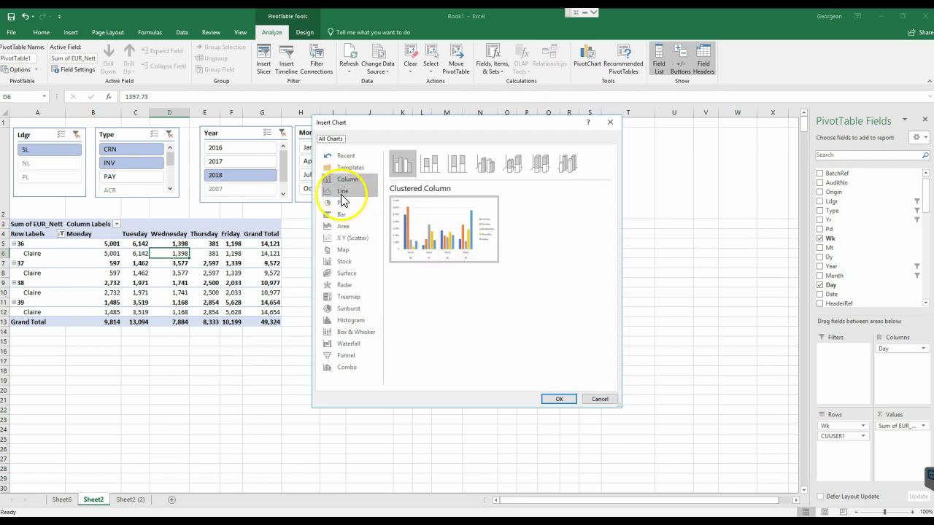
left_click(547, 399)
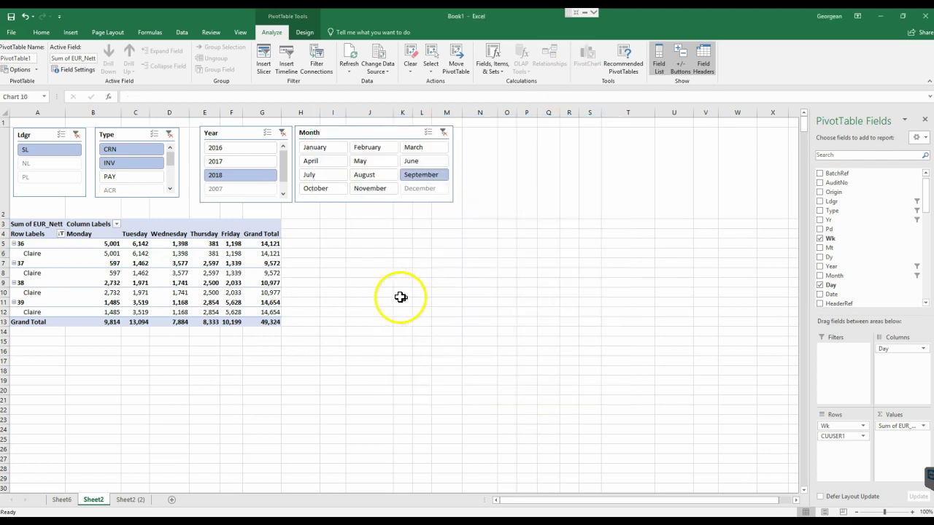
left_click(377, 244)
left_click_drag(440, 237, 503, 231)
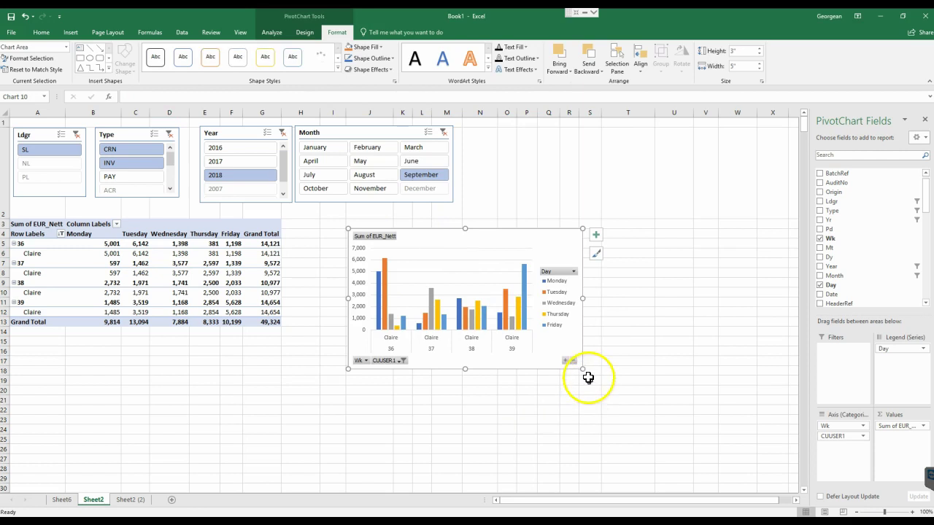
left_click_drag(581, 369, 688, 401)
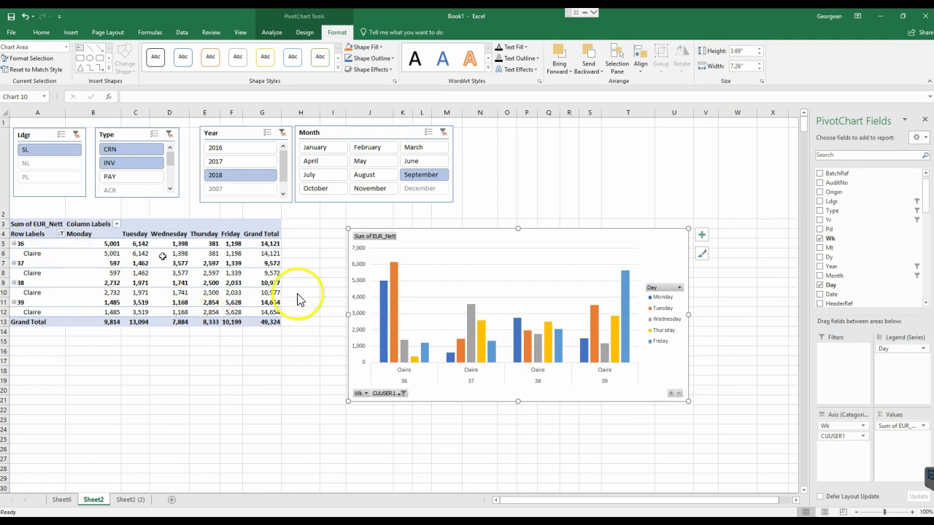
Remove the Wk and Day fields from the PivotTable layout, and clear the CUUSER1 row filter to include everyone
left_click_drag(830, 426, 178, 245)
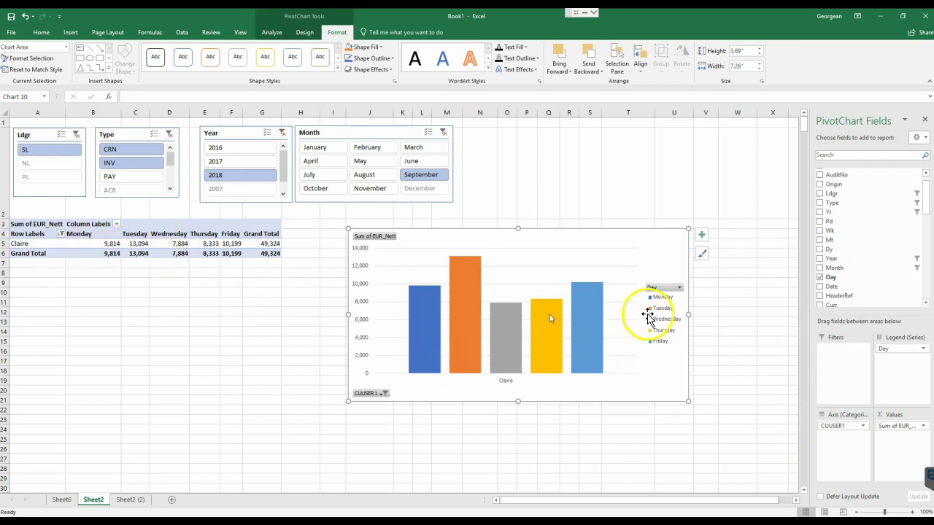
left_click_drag(904, 352, 46, 233)
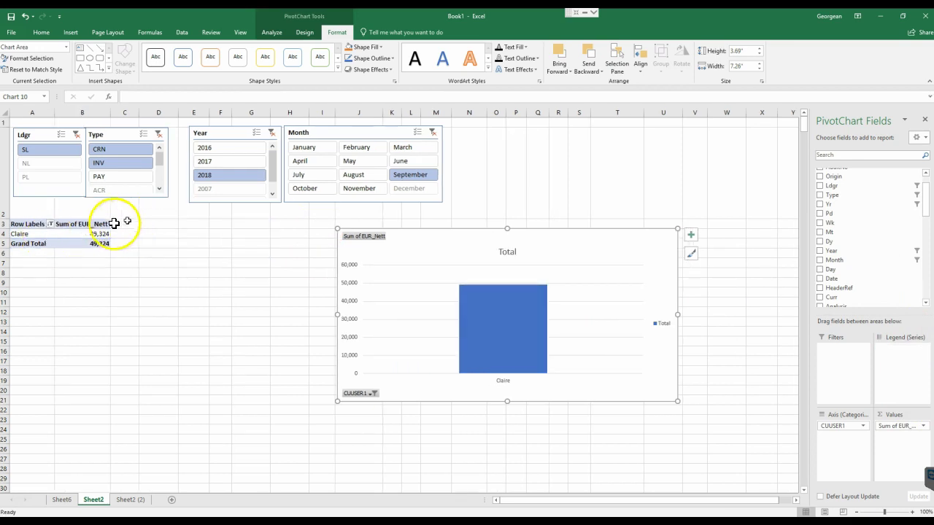
left_click(50, 225)
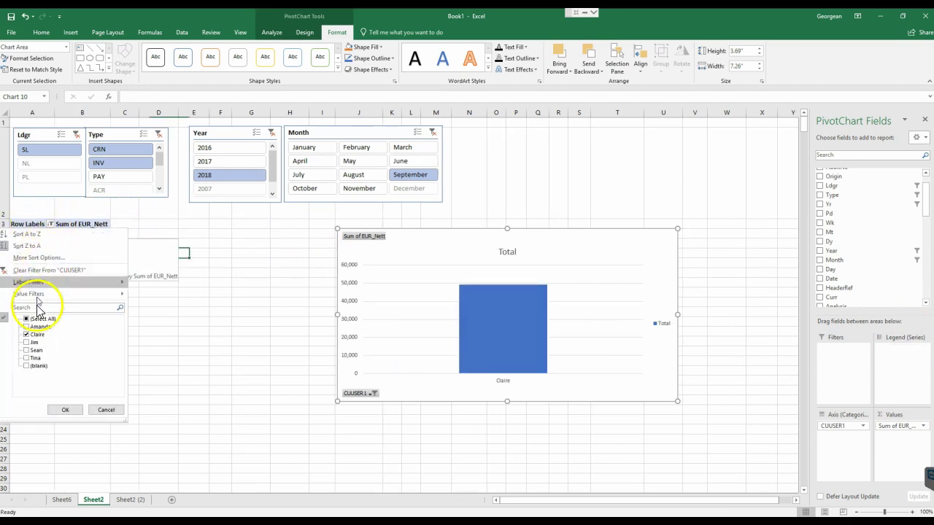
left_click(61, 410)
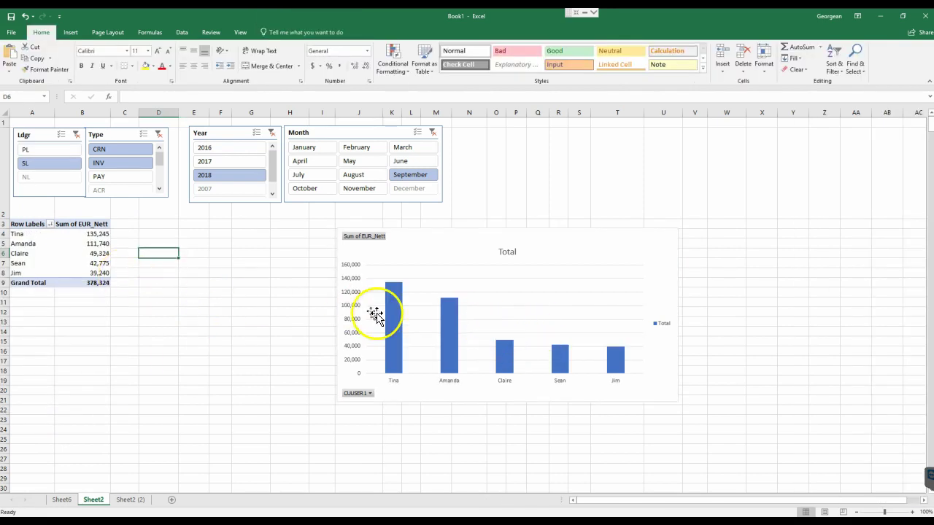
Filter the PivotTable and chart to June and then to August
left_click(417, 167)
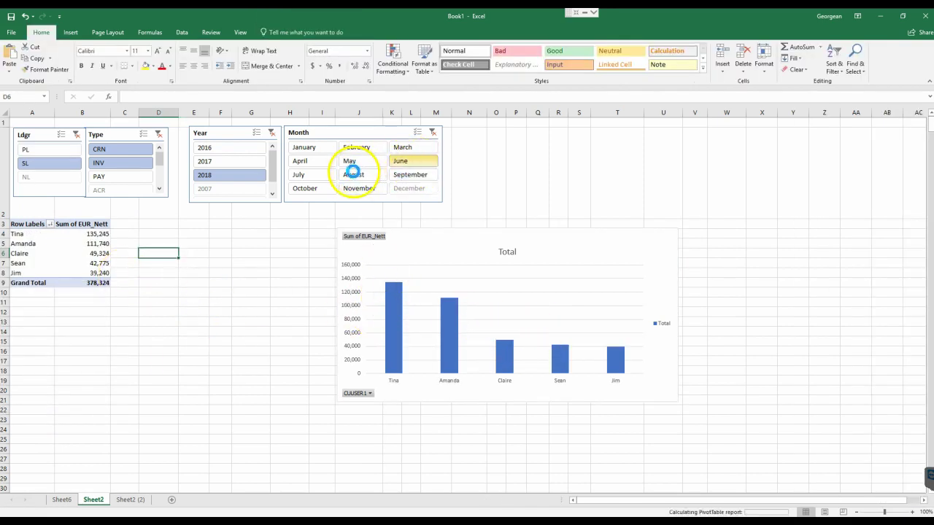
left_click(354, 178)
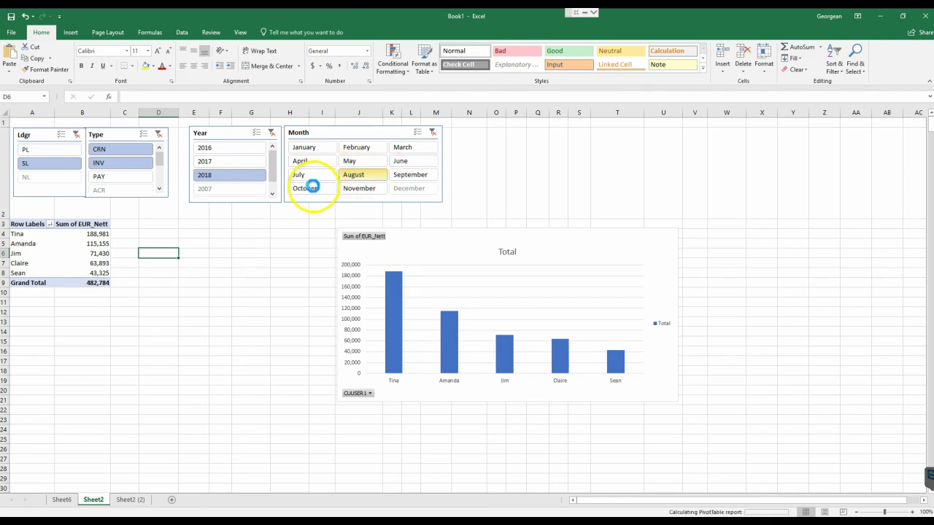
Add the Day field to the PivotTable columns, and move the chart slightly closer to the table, level with its header row
left_click(69, 252)
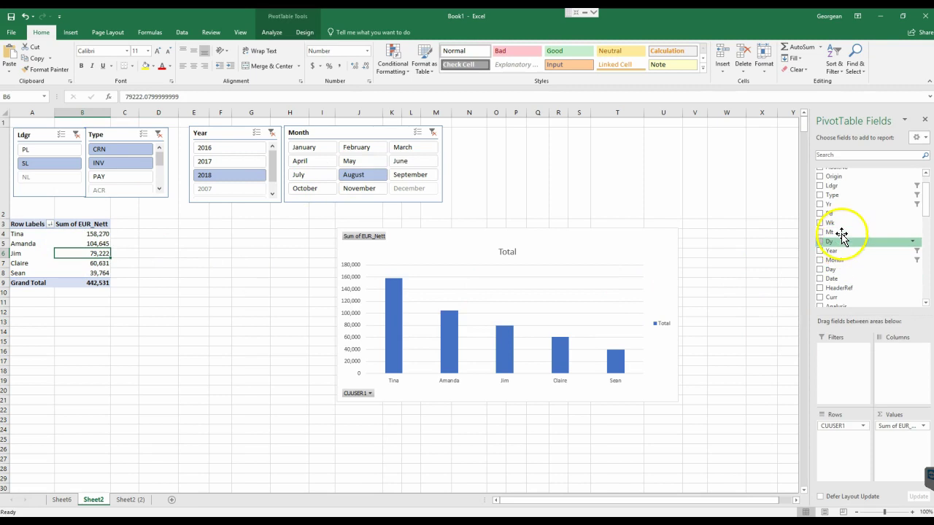
left_click_drag(833, 270, 900, 368)
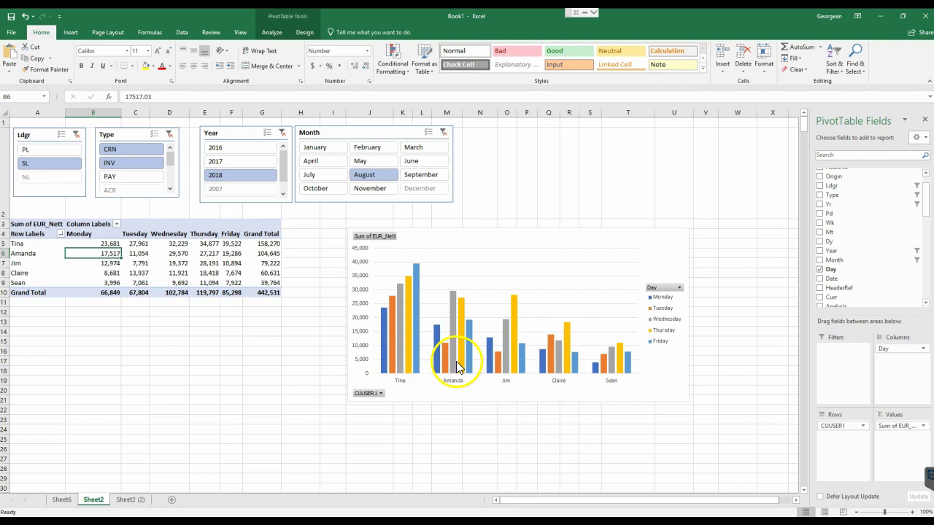
left_click(141, 262)
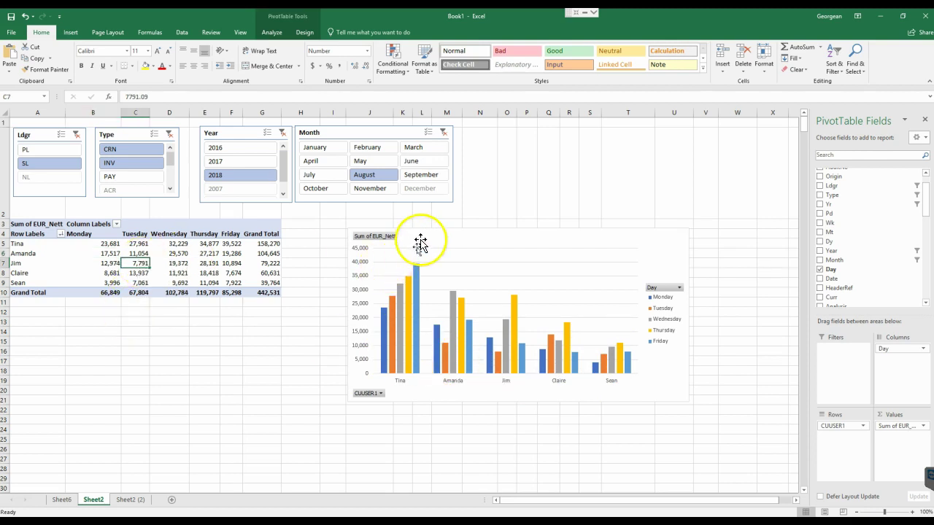
left_click_drag(423, 238, 408, 229)
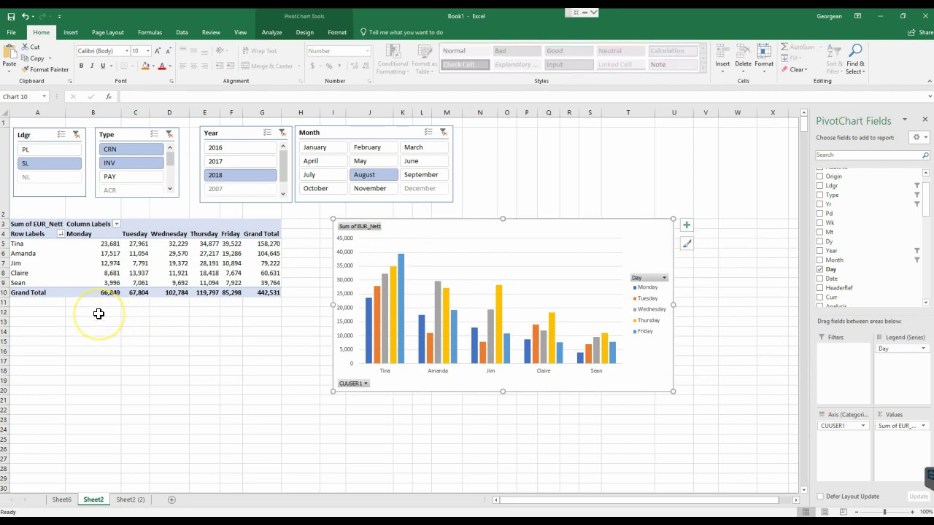